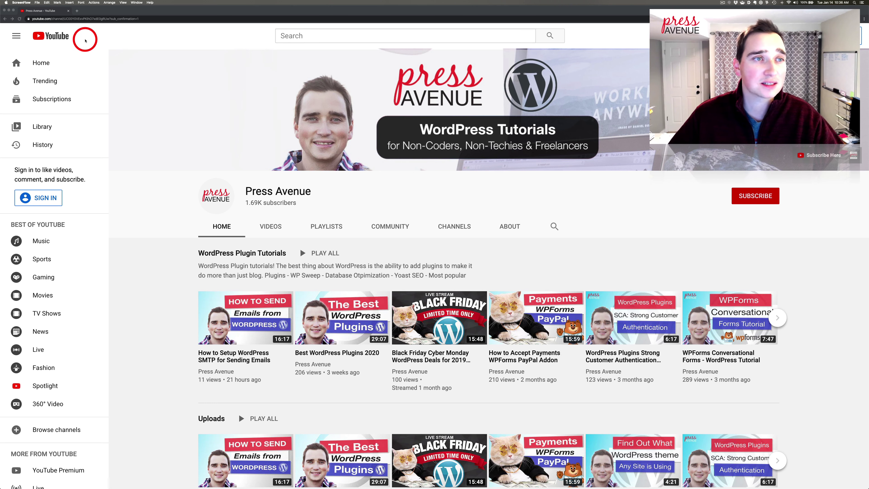
- Switch to the browser window with the Press Avenue blog and view the WordPress Tutorials & Community Help Facebook group's announcements
key(super+grave)
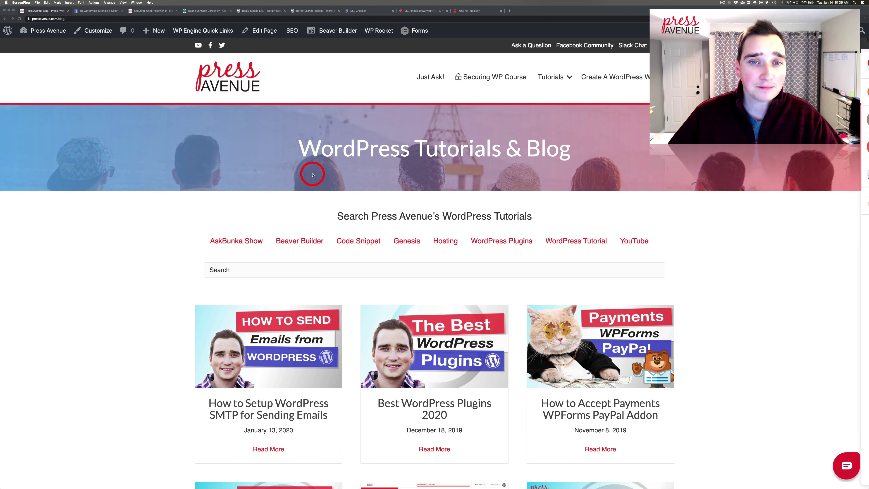
click(99, 11)
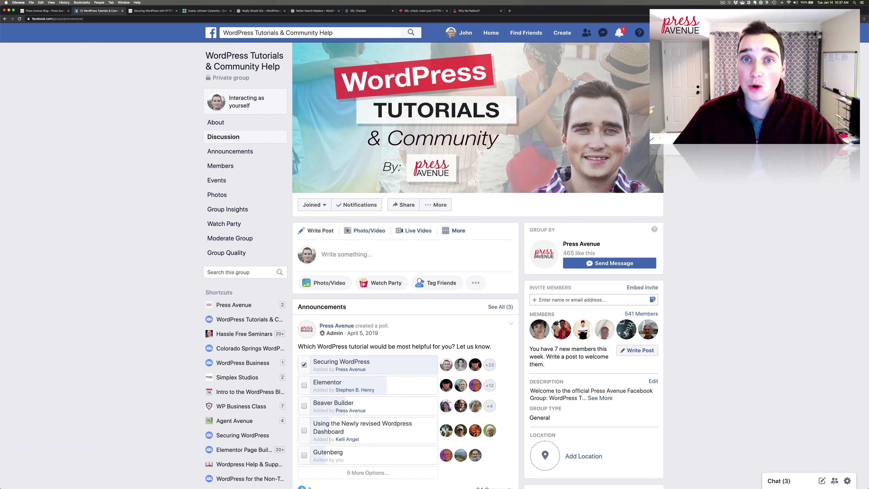
scroll(622, 139, down, 5)
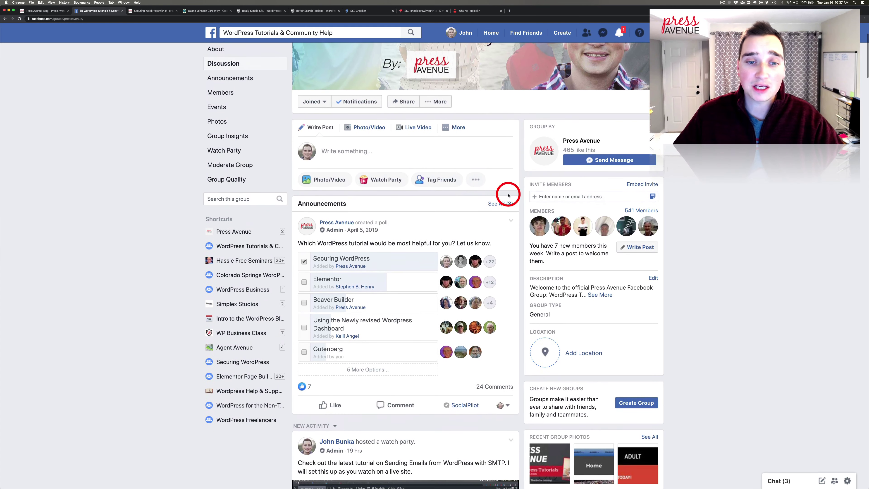
scroll(500, 223, down, 1)
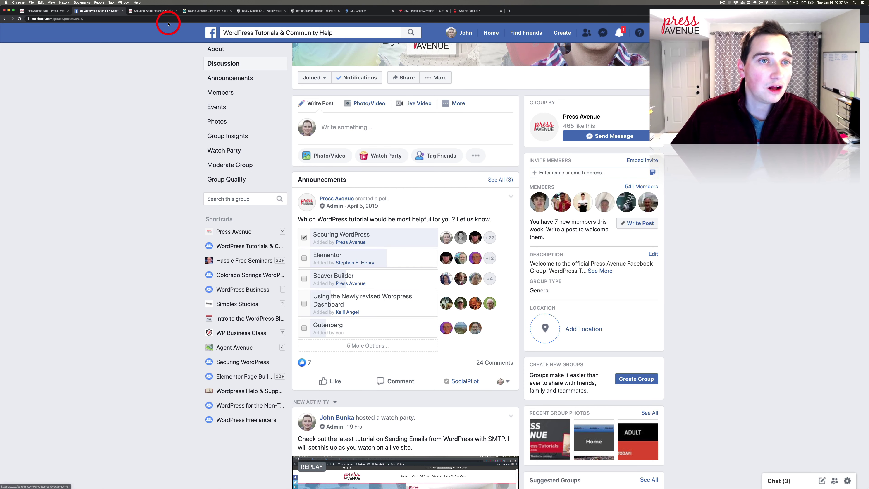
click(195, 11)
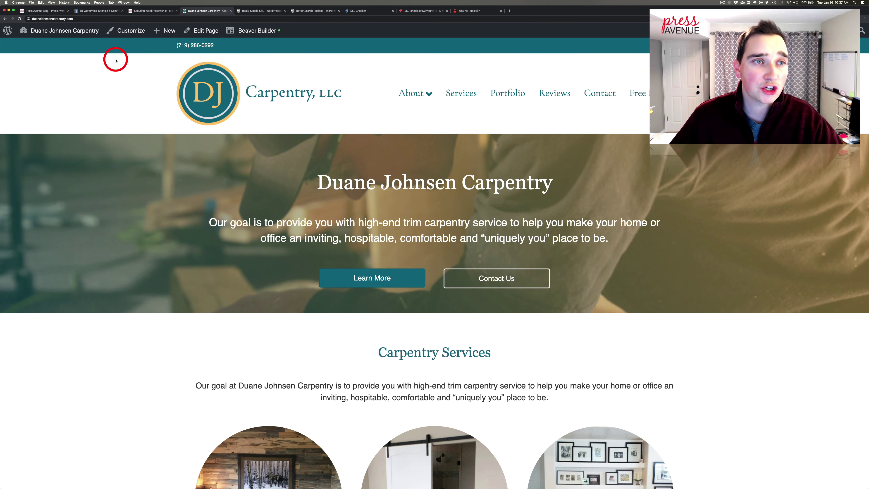
click(82, 19)
key(super+c)
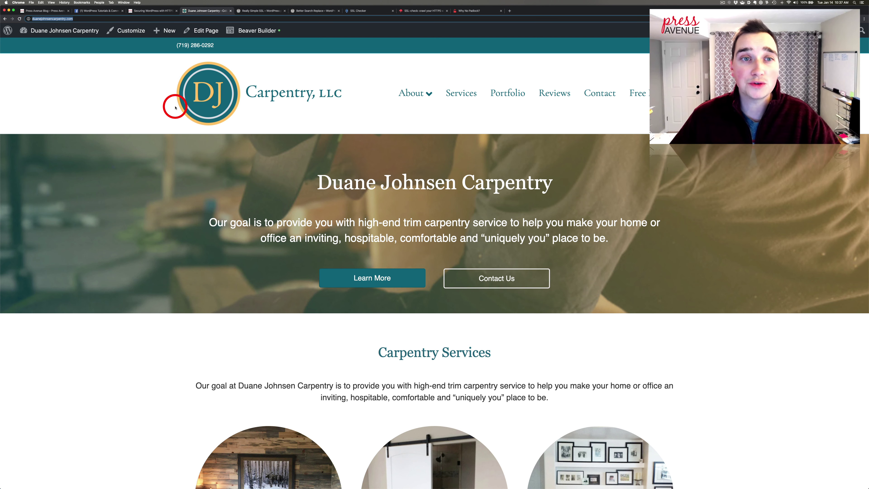
click(352, 11)
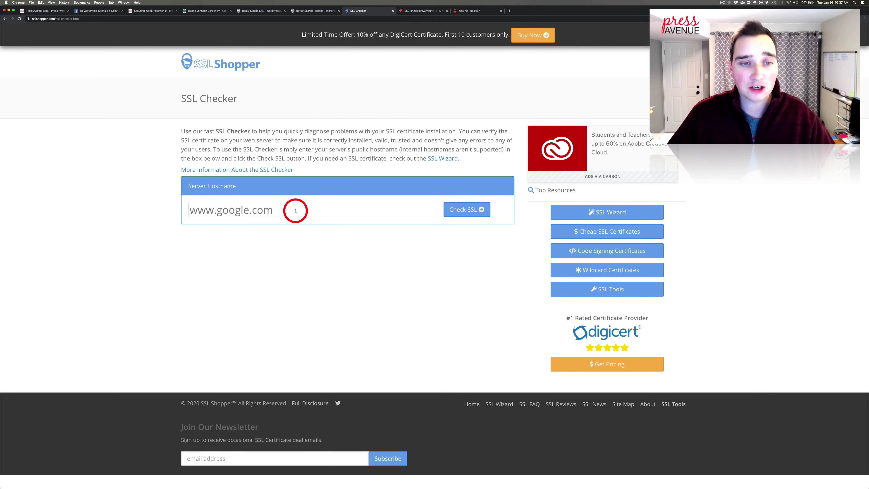
key(super+v)
click(461, 212)
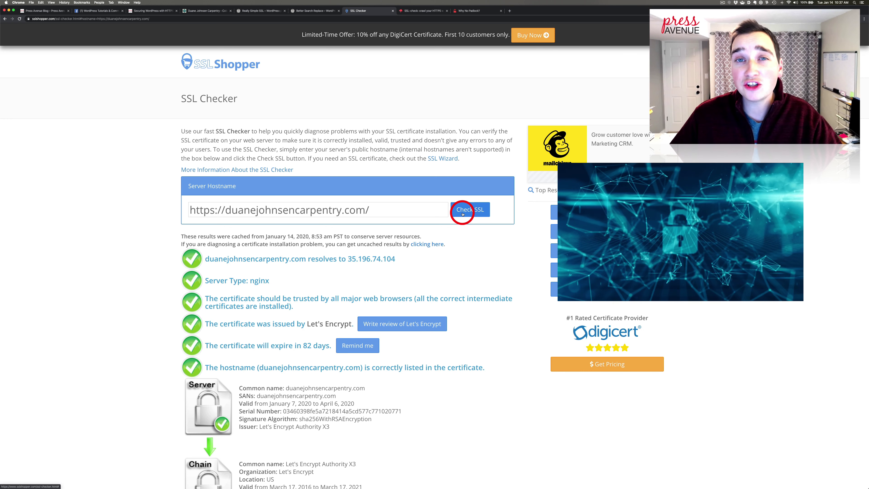
scroll(352, 245, down, 5)
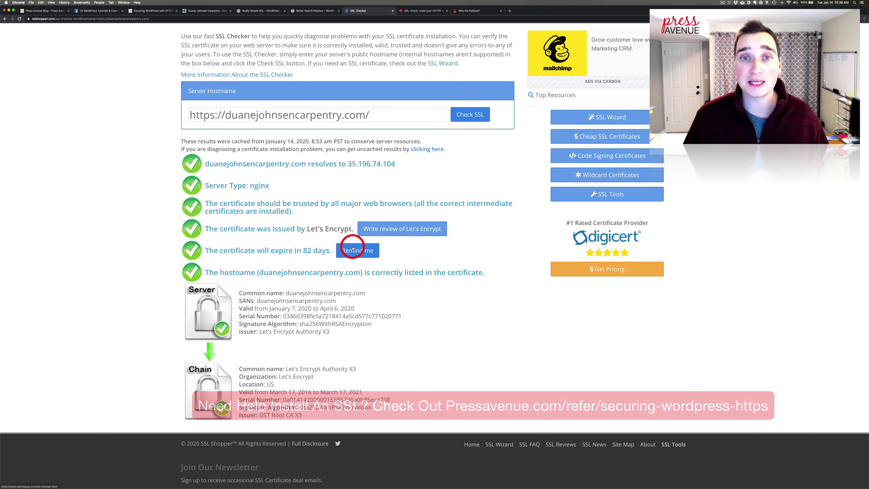
scroll(188, 346, down, 2)
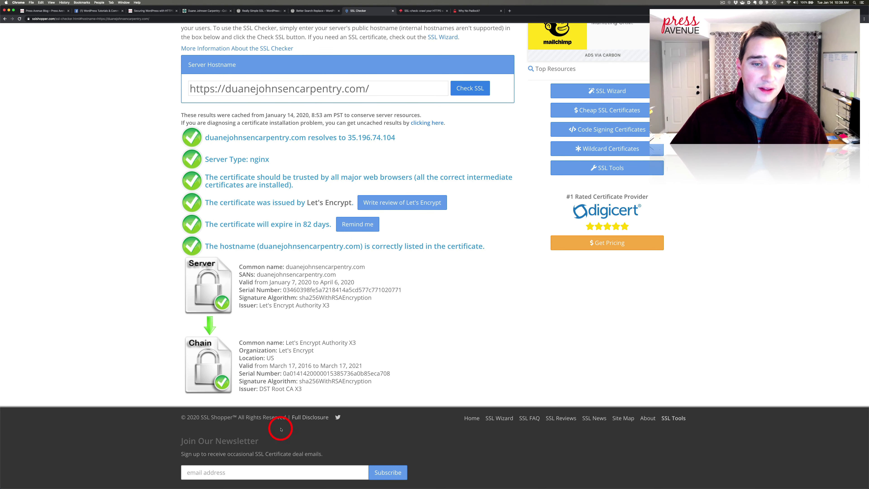
scroll(293, 338, up, 2)
scroll(293, 338, up, 5)
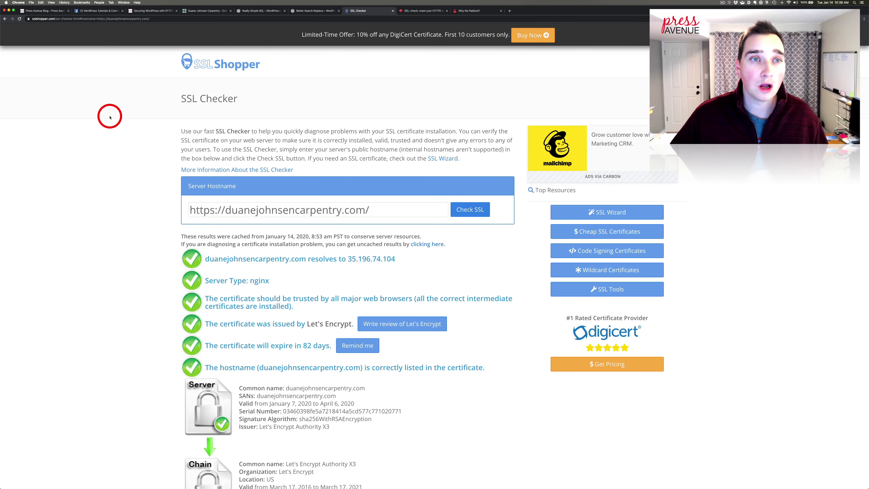
- Return to the carpentry site, view its connection security information and open its Portfolio page
click(194, 12)
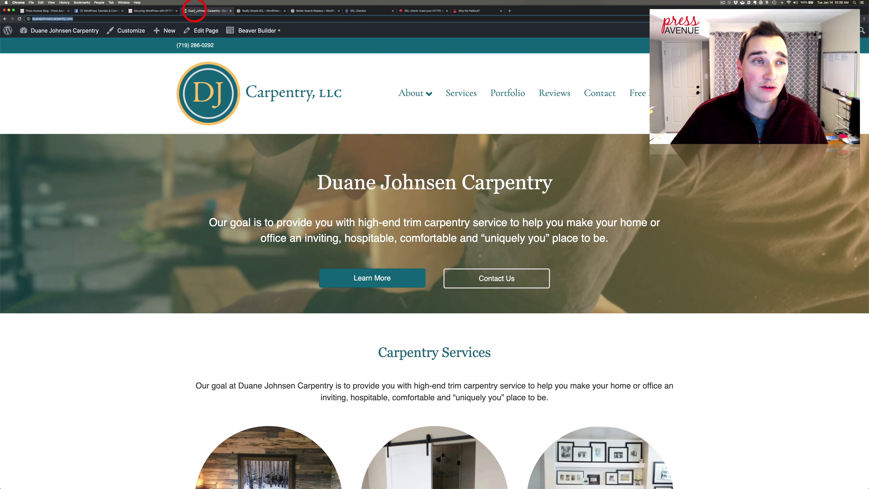
click(30, 19)
key(super+c)
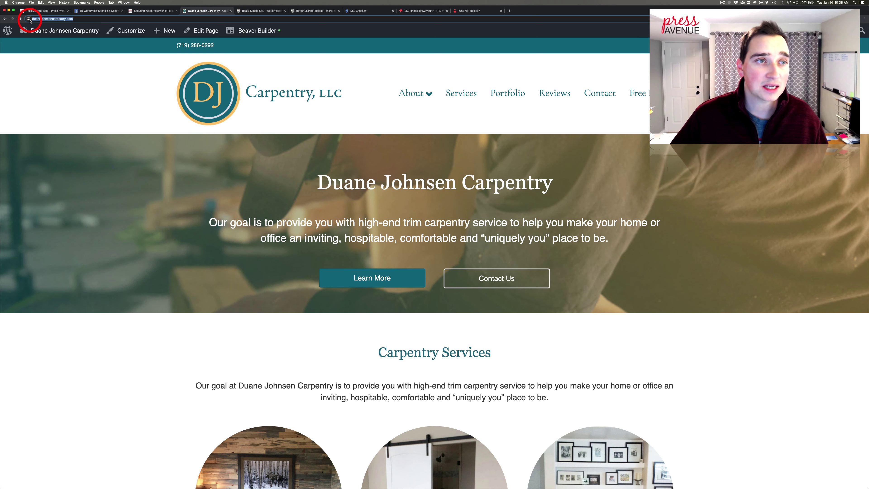
click(29, 18)
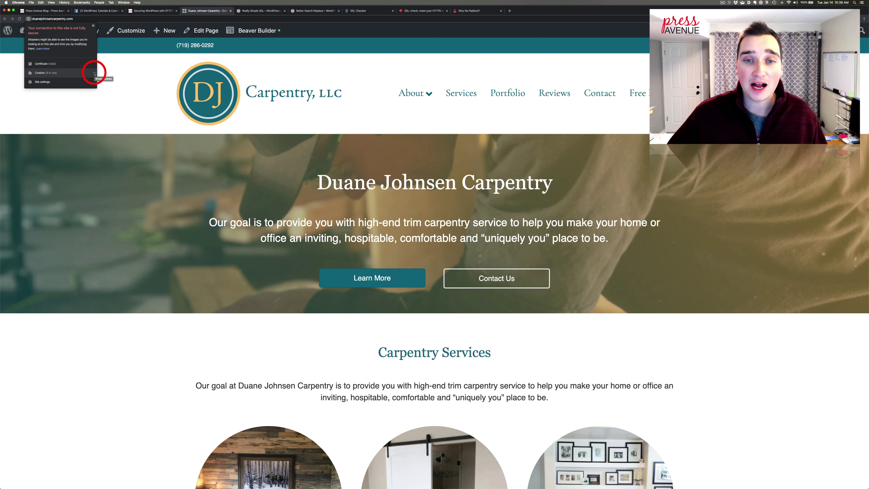
click(133, 98)
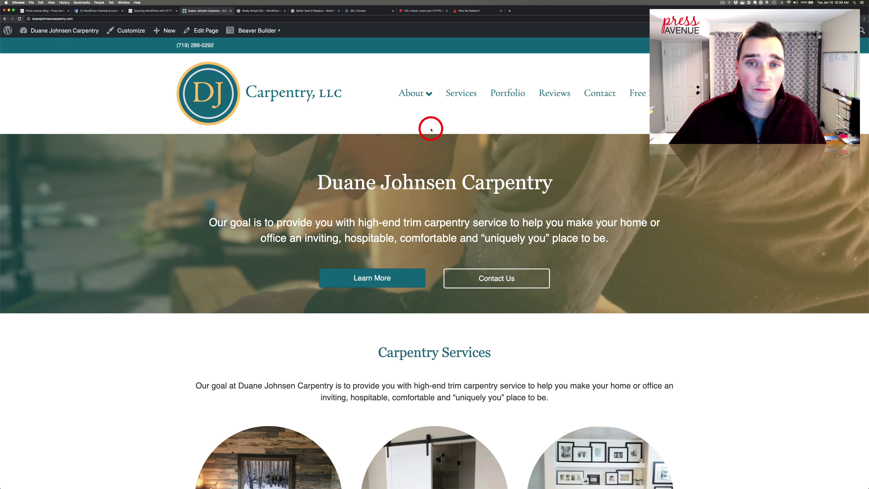
click(460, 97)
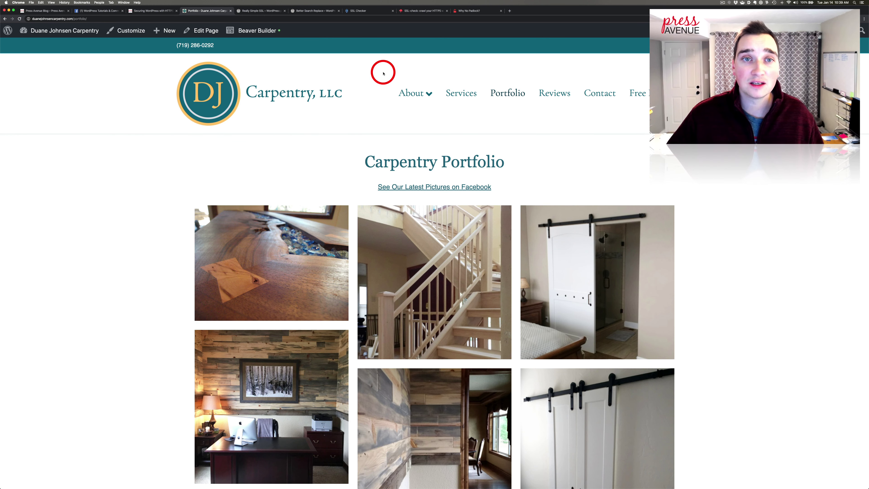
click(370, 12)
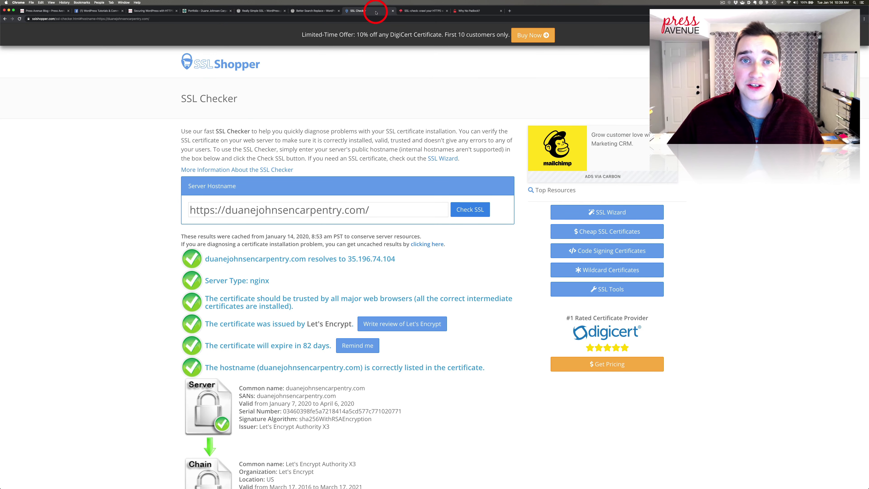
click(414, 11)
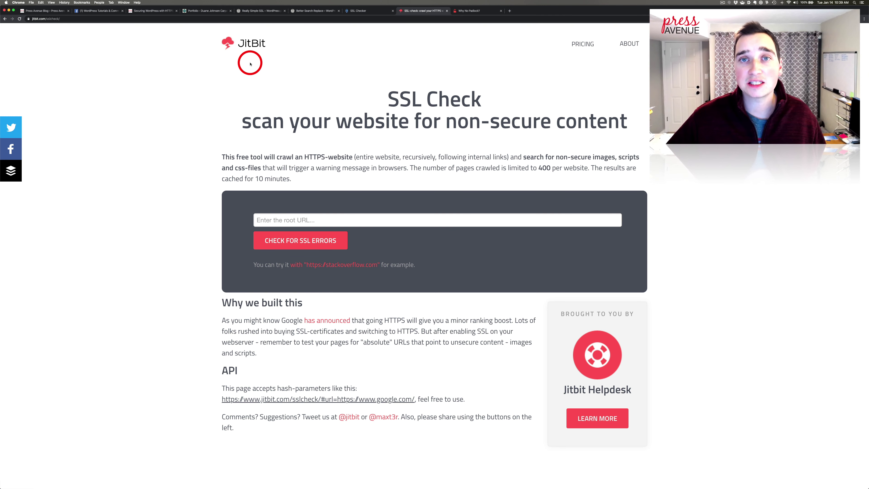
click(303, 220)
key(super+v)
click(305, 237)
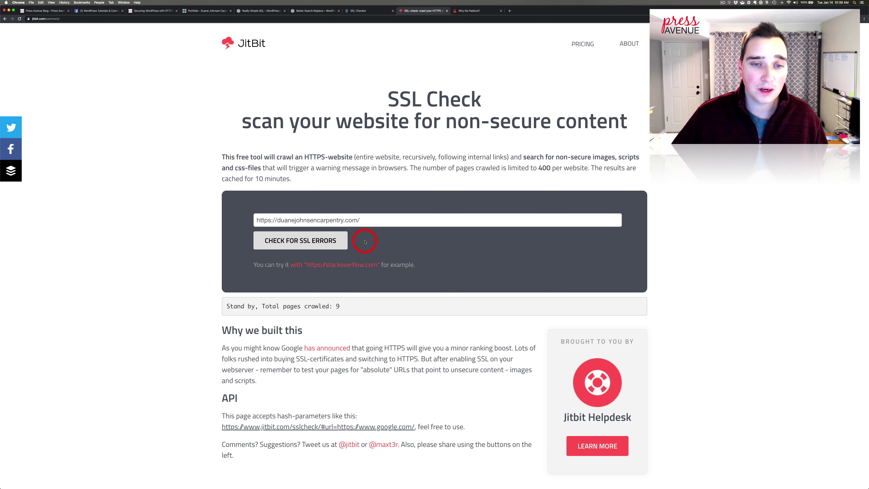
scroll(365, 242, down, 3)
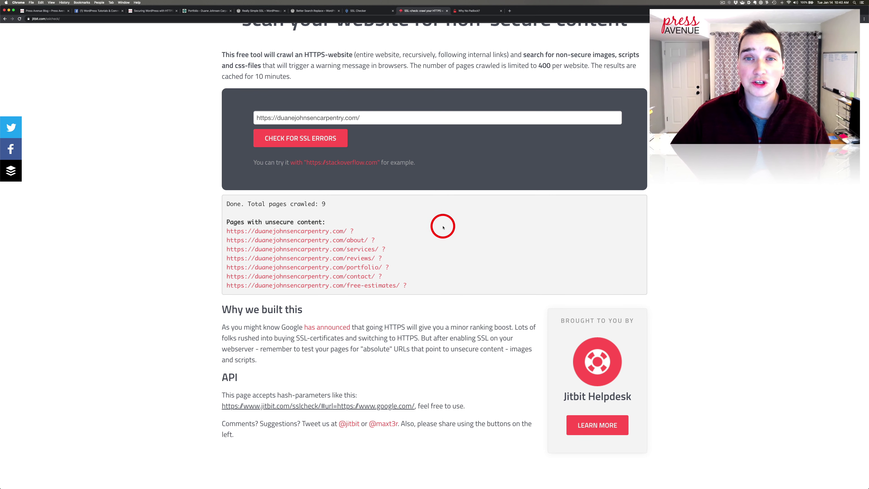
click(474, 10)
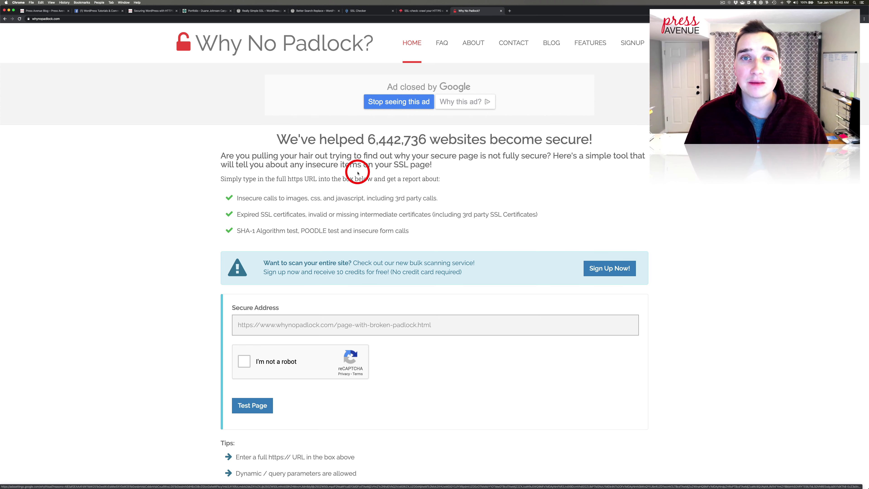
scroll(352, 191, down, 8)
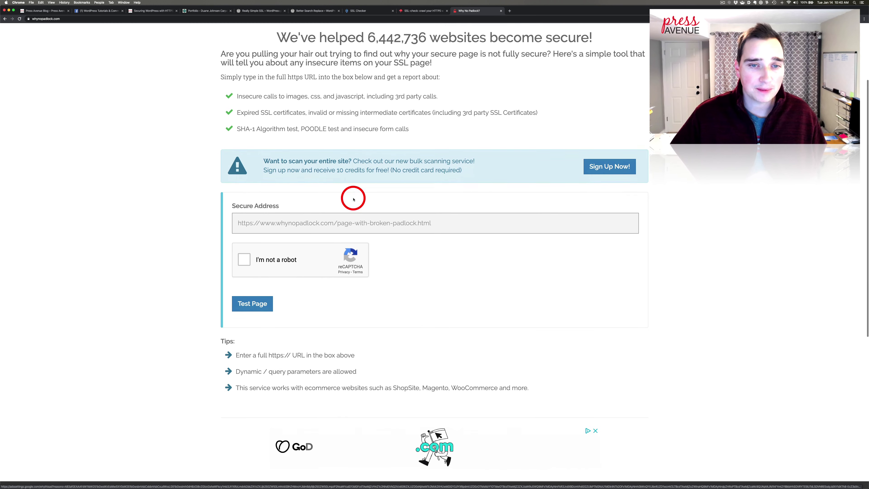
click(333, 193)
key(super+v)
click(251, 226)
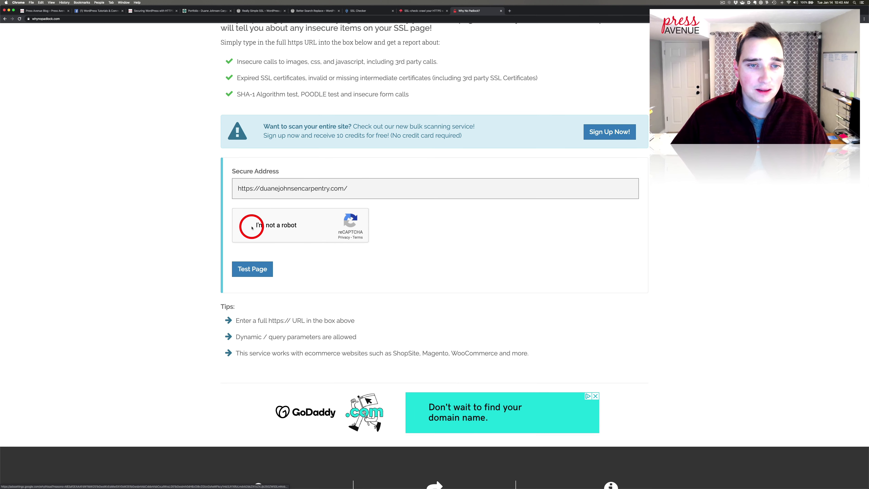
click(253, 269)
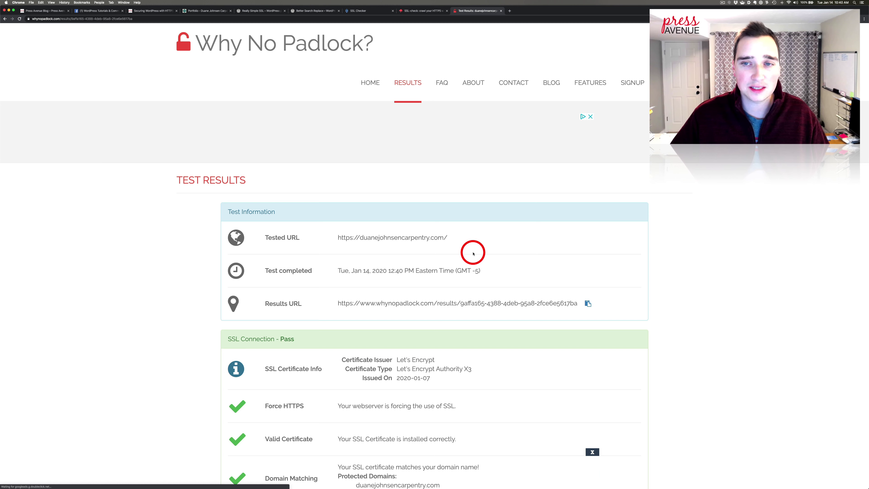
- Examine the test results, from the SSL connection checks down to the insecure image address and line number under Mixed Content
scroll(473, 253, down, 3)
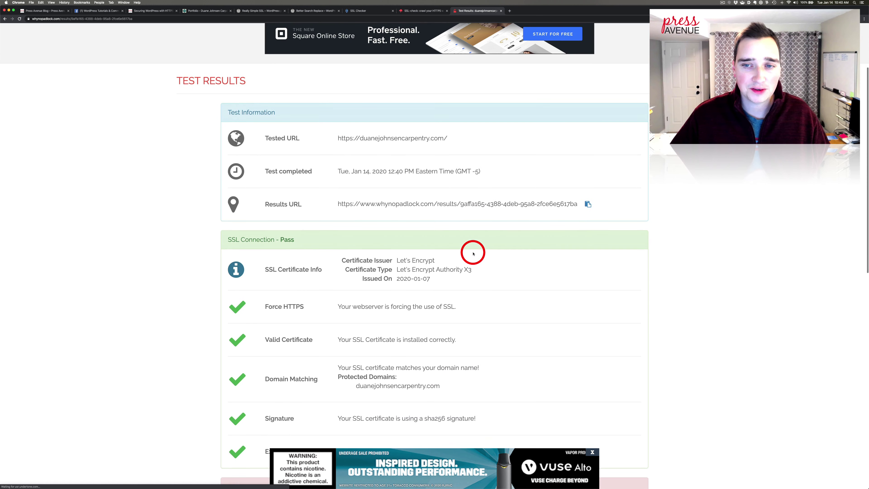
scroll(475, 233, down, 4)
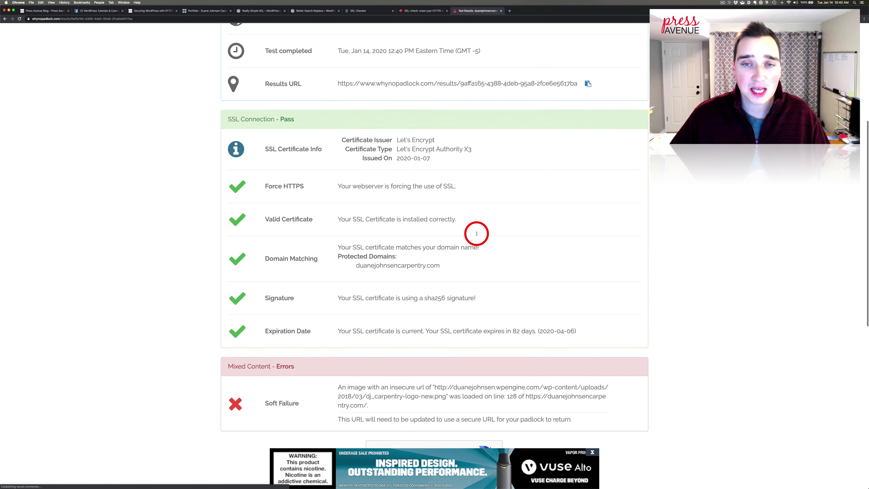
scroll(476, 233, down, 2)
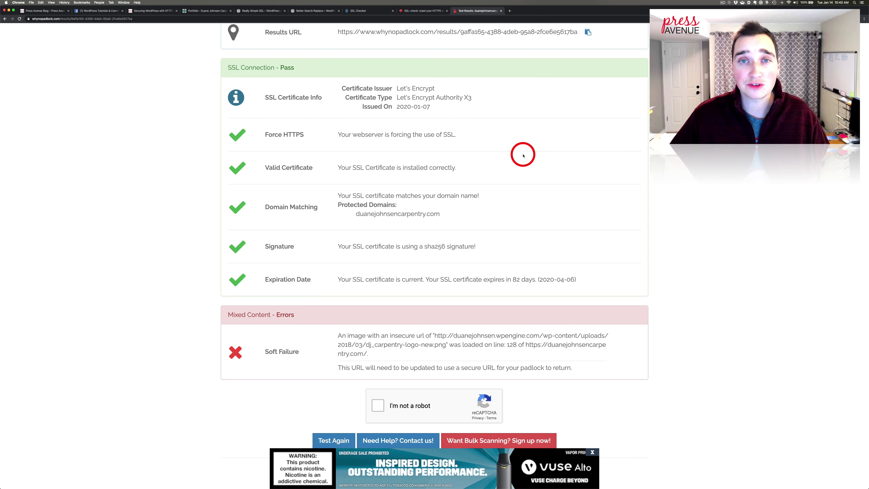
scroll(522, 155, down, 2)
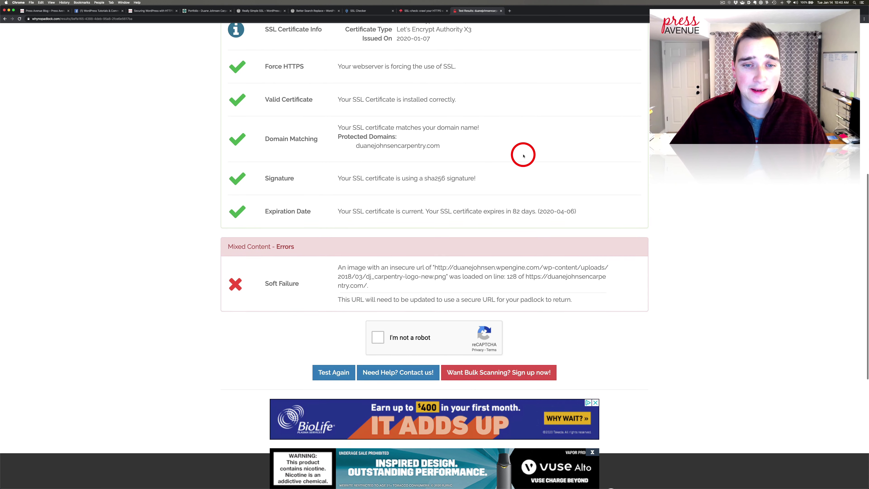
scroll(523, 156, down, 2)
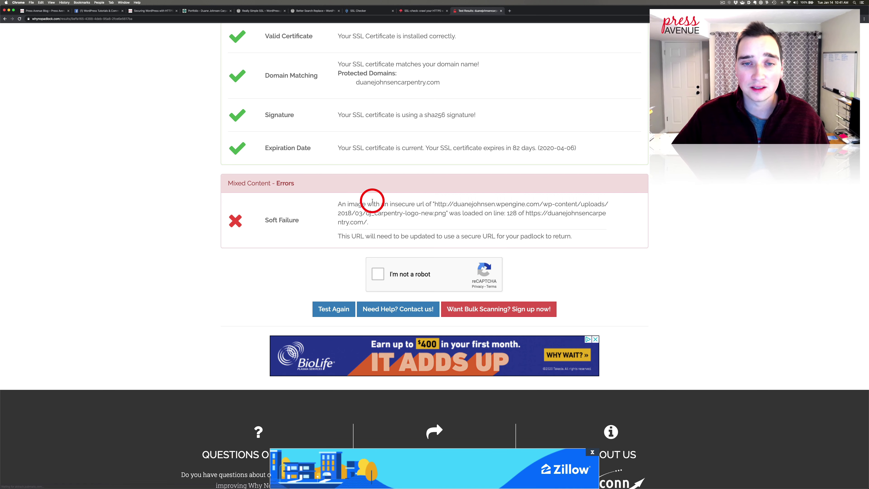
drag(372, 202, 592, 220)
click(477, 211)
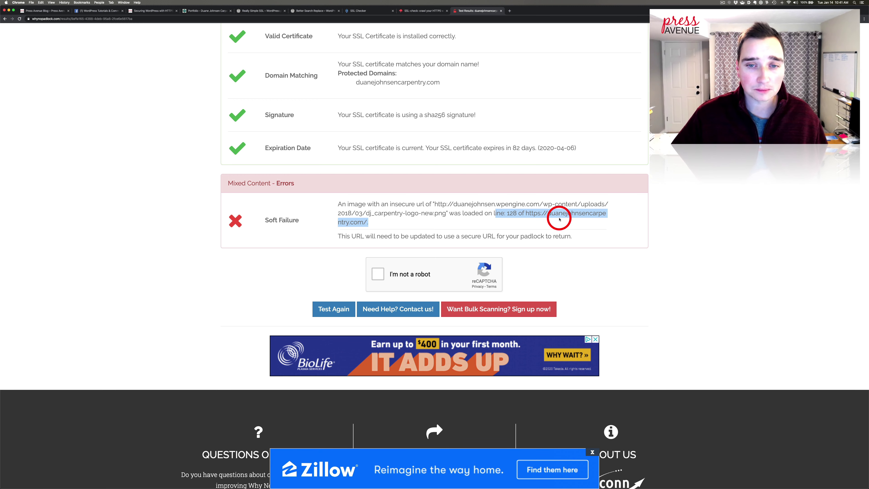
scroll(421, 248, down, 1)
scroll(424, 250, up, 5)
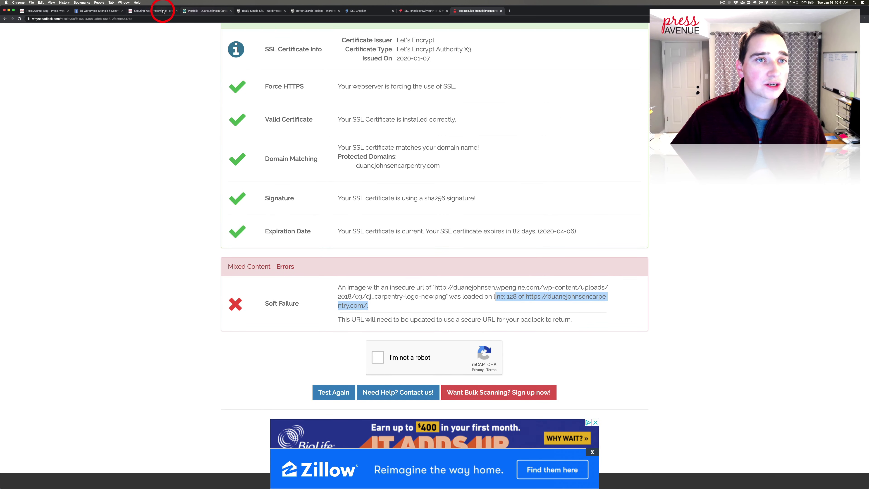
- Go to the carpentry site's home page and open its page source
click(204, 10)
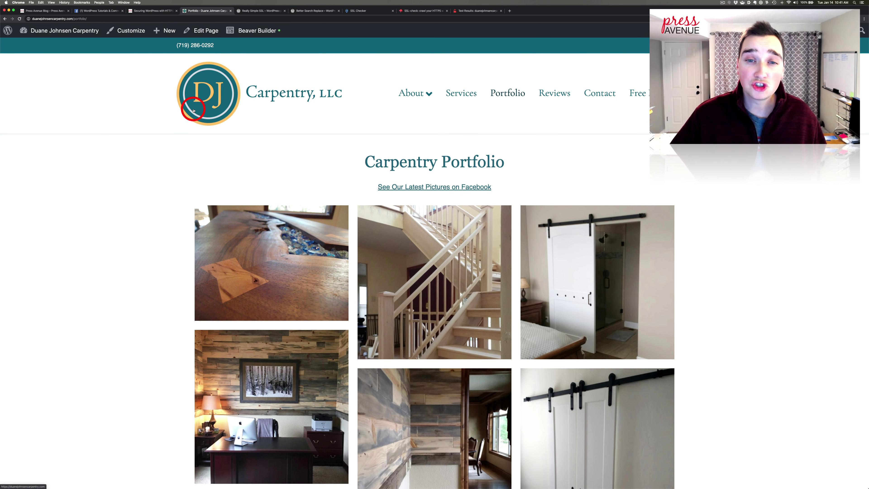
click(193, 111)
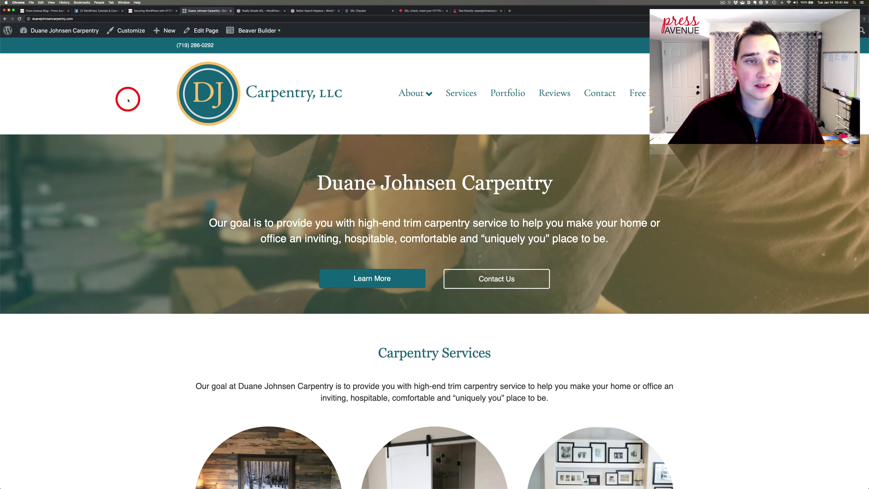
right_click(128, 100)
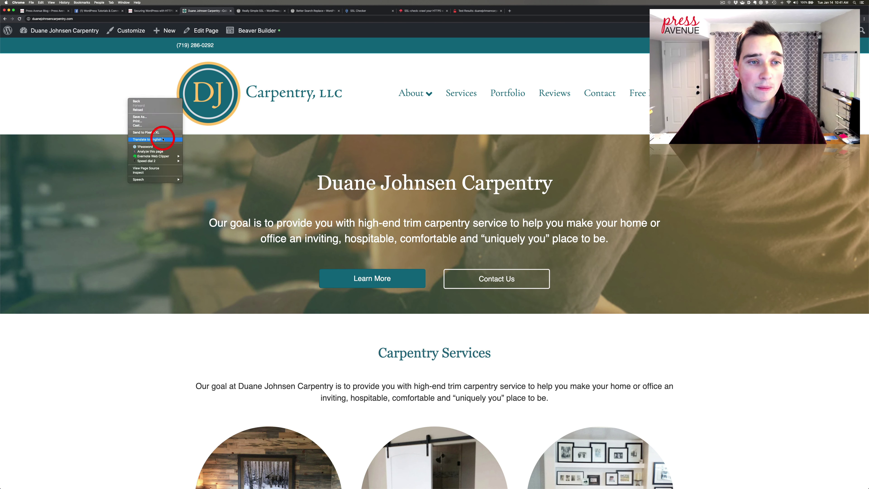
click(170, 168)
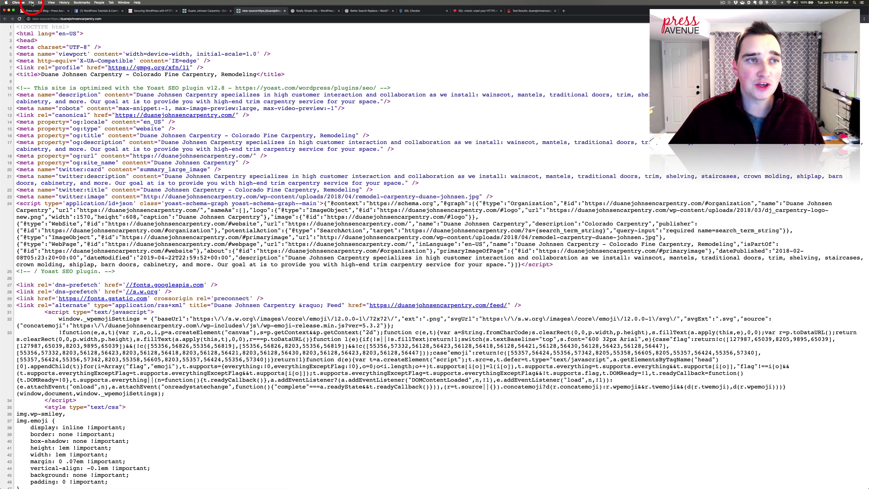
- Search the page source for "http:" and highlight the insecure image addresses in the twitter:image tag and the Yoast schema script
click(51, 2)
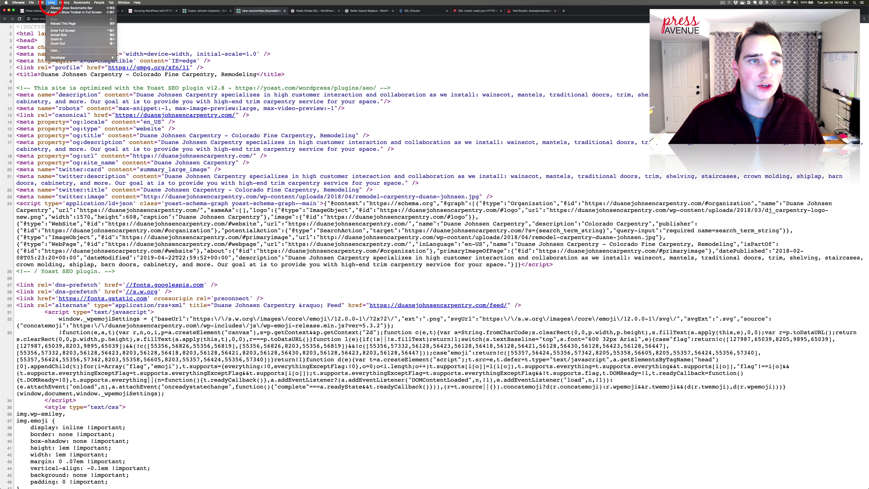
click(229, 185)
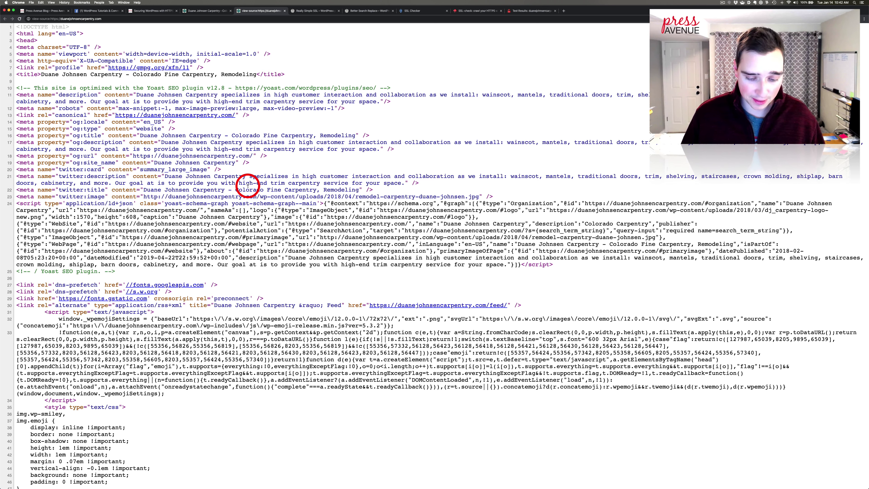
text(http:)
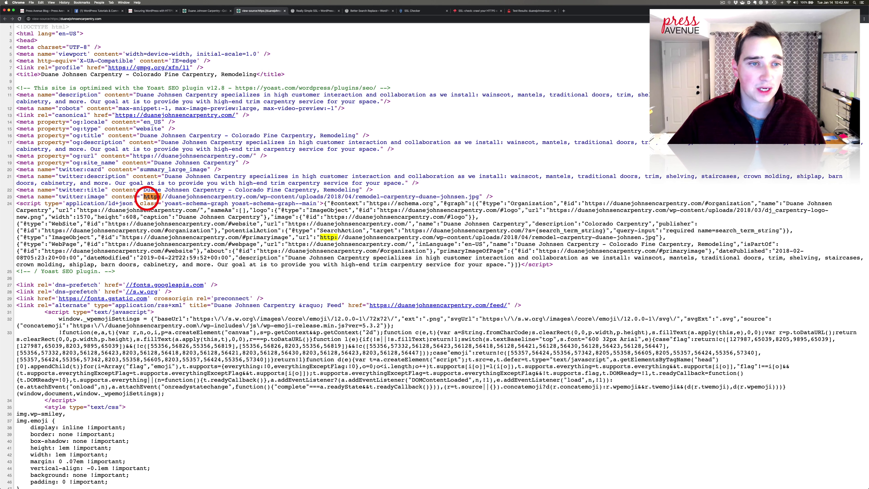
drag(111, 196, 397, 195)
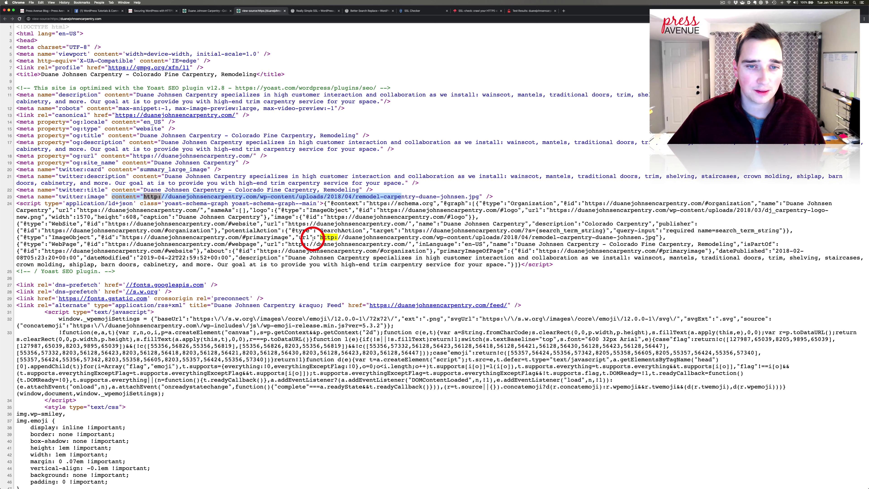
drag(313, 237, 658, 236)
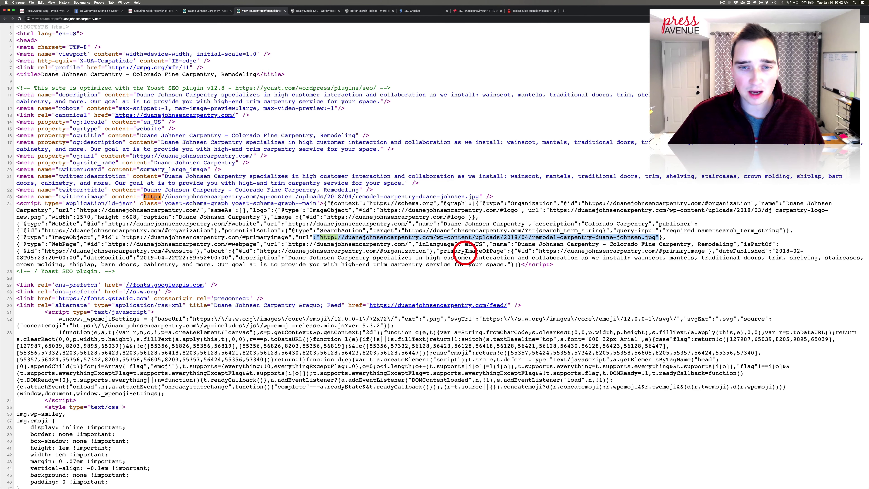
- Look through the rest of the page source for further "http:" matches, including the header logo image, and return to the first ones
scroll(464, 253, down, 3)
scroll(464, 253, down, 15)
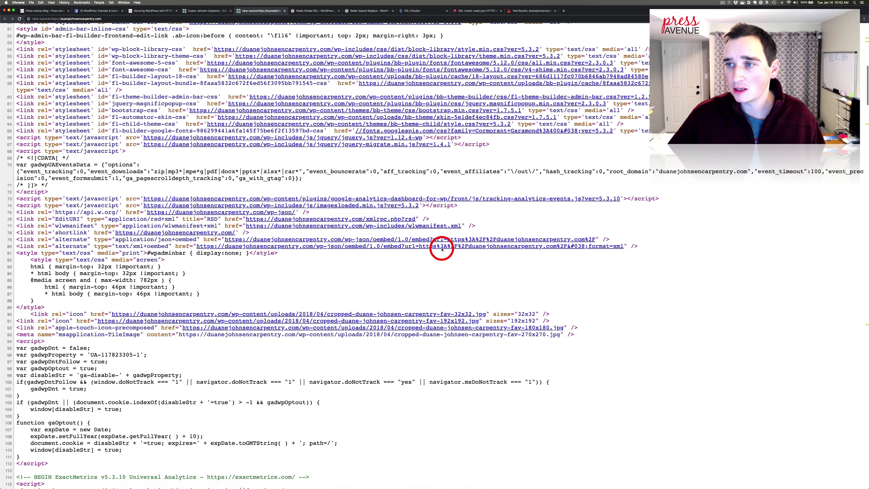
scroll(718, 183, down, 5)
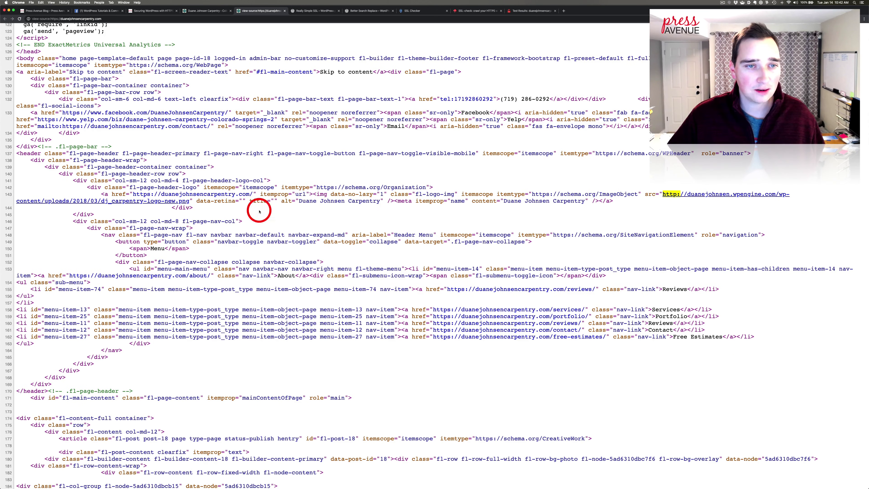
scroll(368, 195, down, 10)
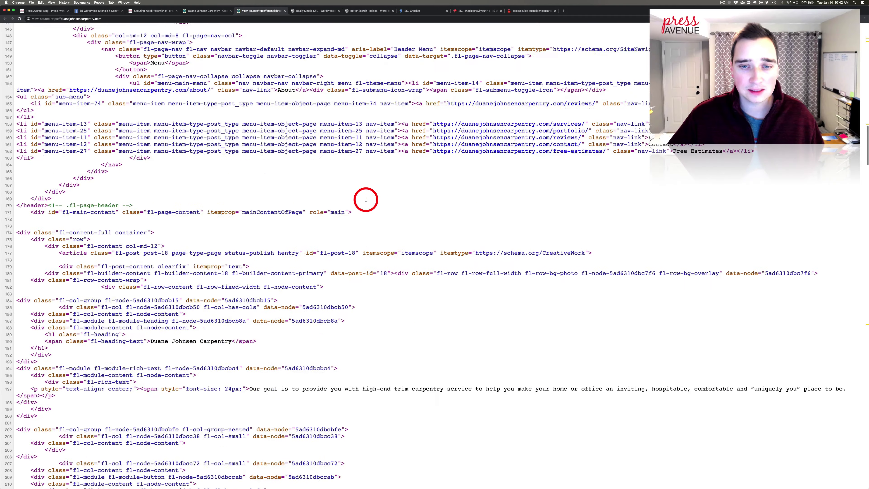
scroll(366, 201, down, 20)
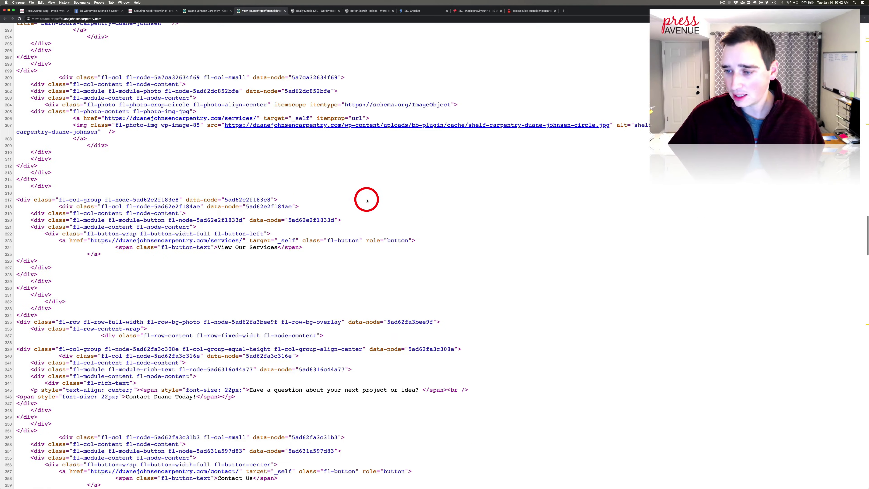
scroll(558, 220, up, 20)
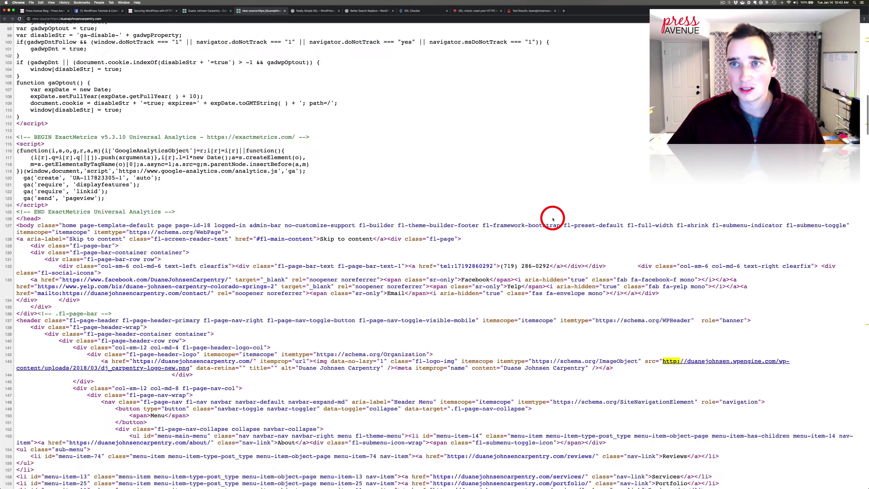
scroll(554, 217, up, 11)
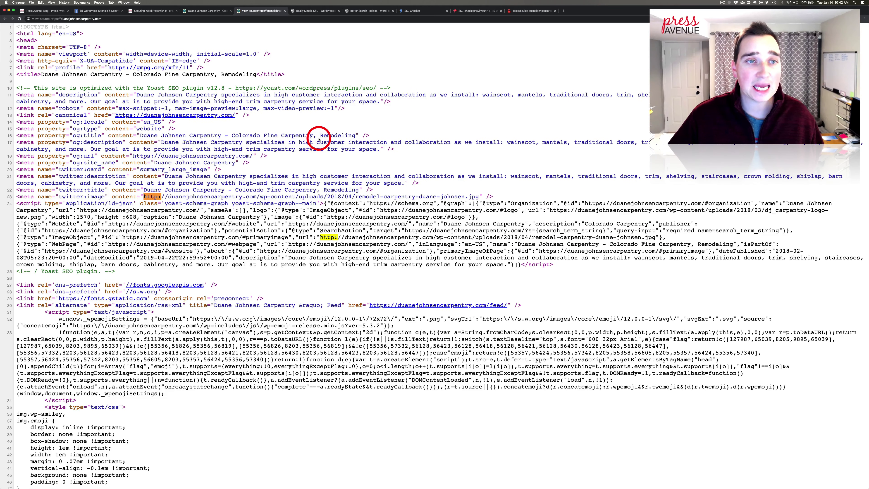
scroll(330, 214, down, 3)
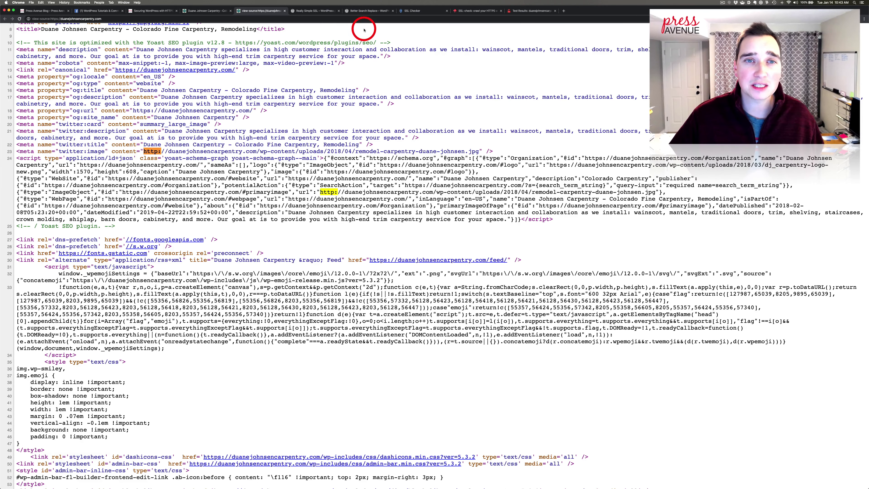
- Switch to the Really Simple SSL plugin page and read its description and the three setup steps
click(319, 14)
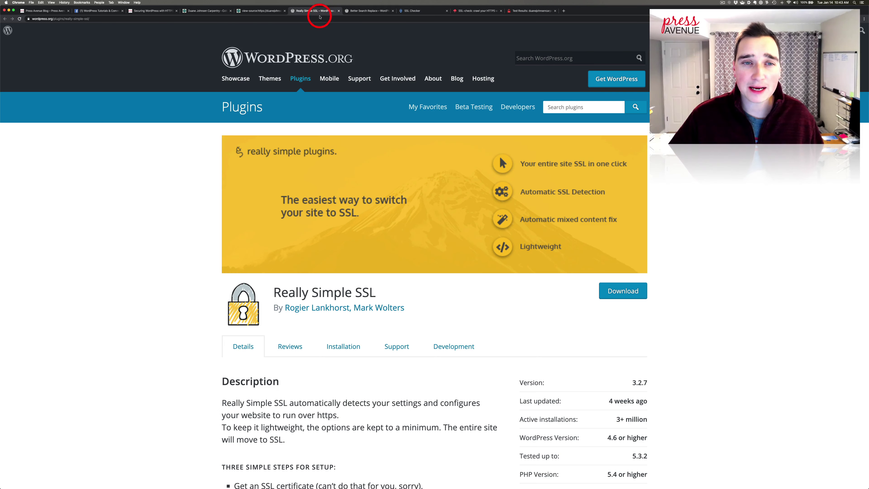
scroll(418, 190, down, 4)
scroll(419, 192, down, 3)
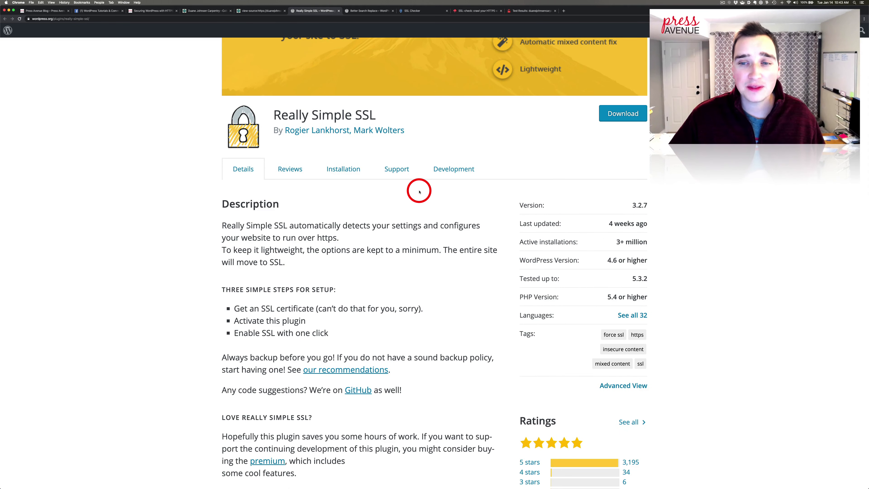
scroll(360, 249, down, 4)
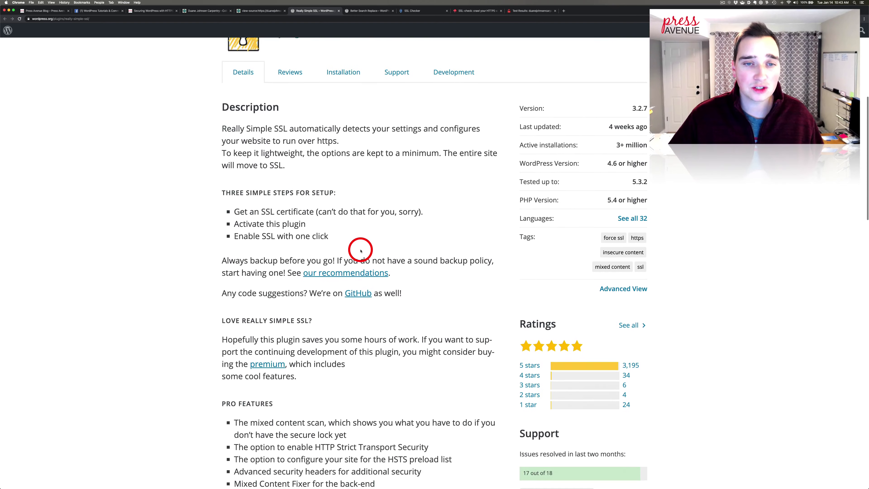
scroll(360, 249, down, 3)
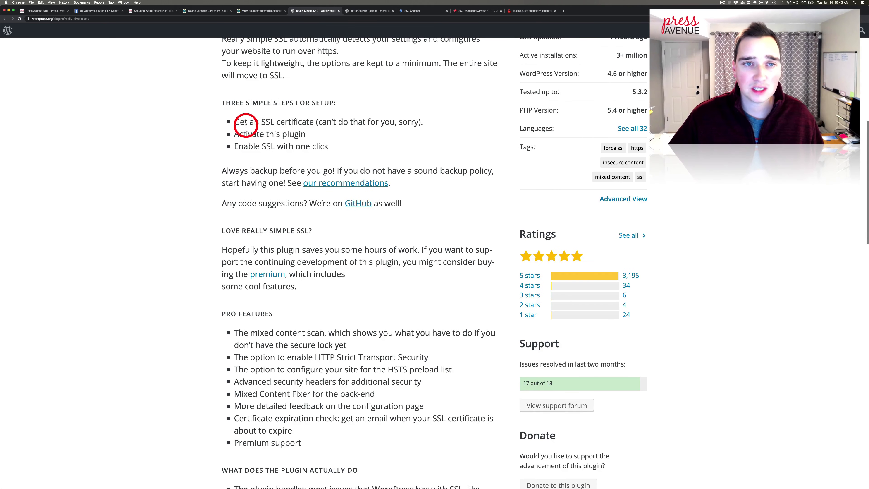
drag(249, 122, 284, 134)
click(284, 134)
scroll(266, 145, down, 1)
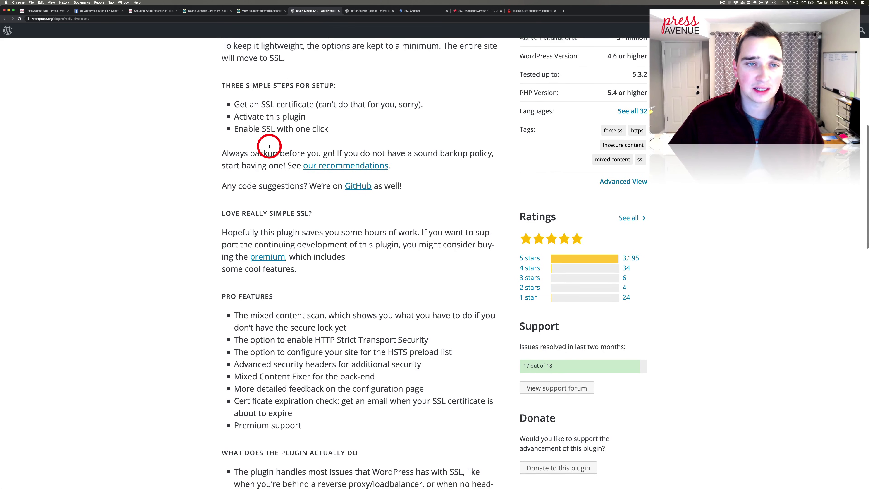
drag(342, 131, 262, 131)
click(268, 130)
- Review the Pro features and the section on what Really Simple SSL actually does, then return to the plugin's title
scroll(371, 149, down, 10)
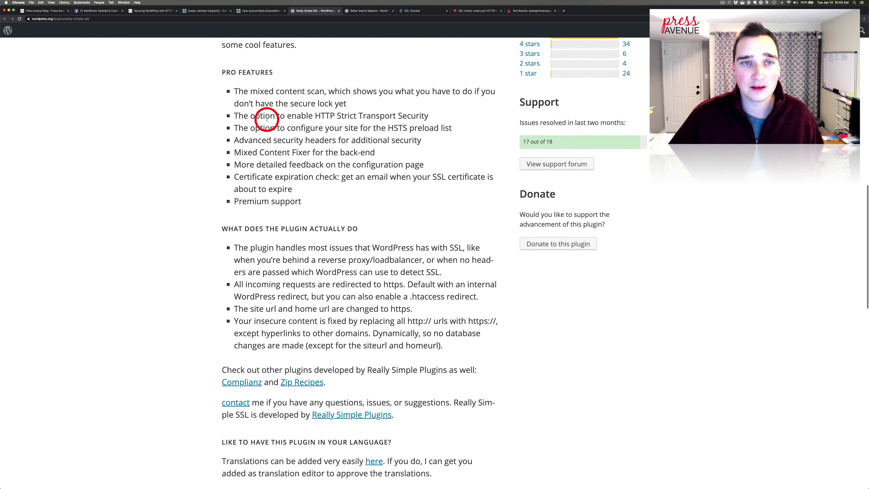
scroll(412, 359, down, 3)
drag(232, 196, 457, 282)
scroll(456, 286, up, 9)
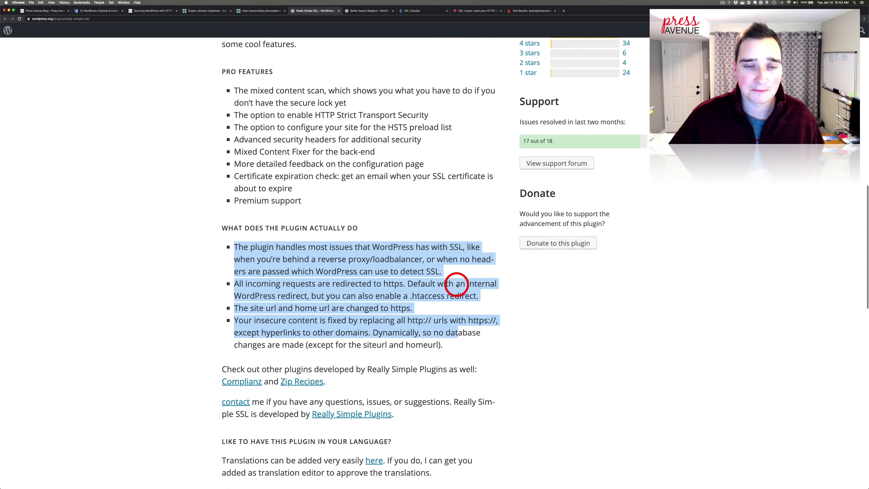
scroll(456, 285, up, 2)
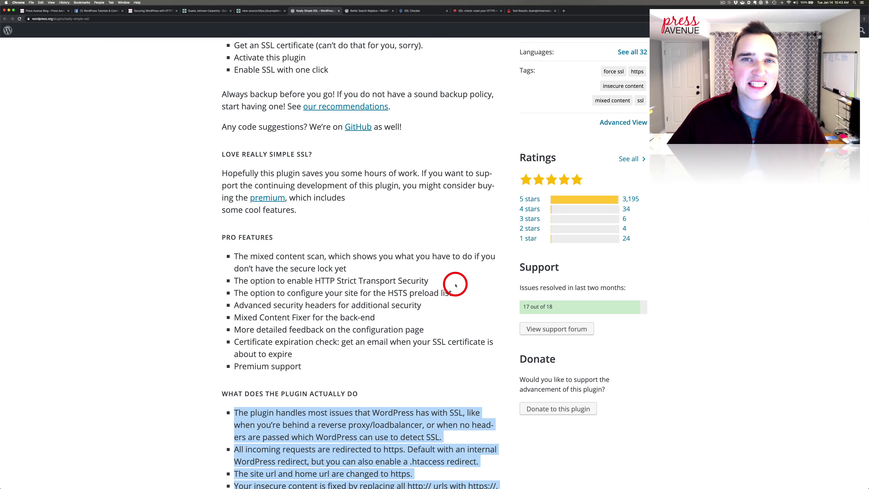
scroll(456, 285, up, 10)
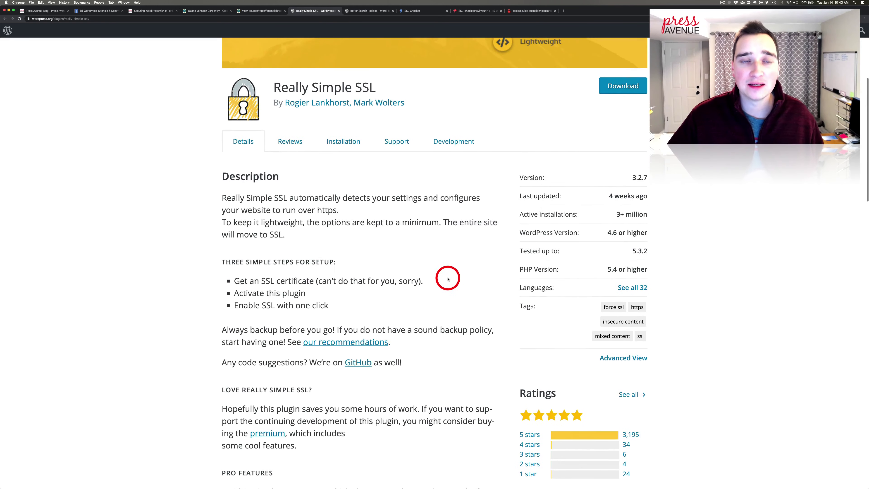
drag(239, 100, 381, 101)
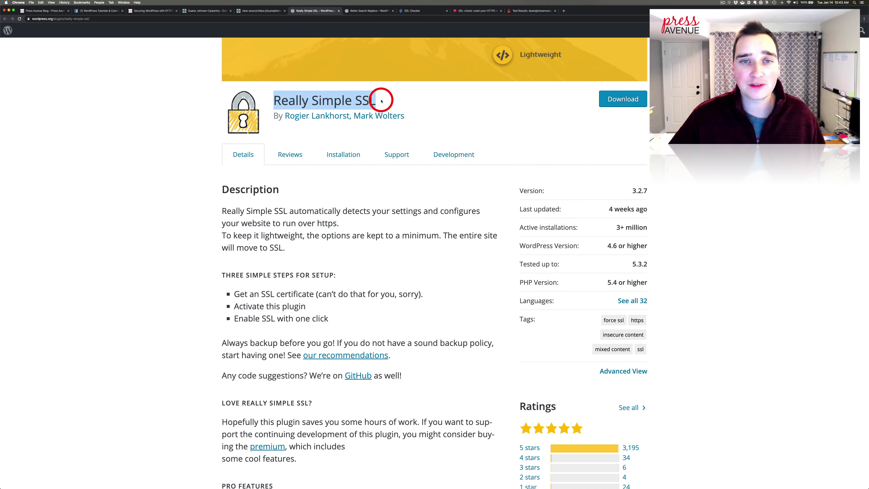
click(381, 100)
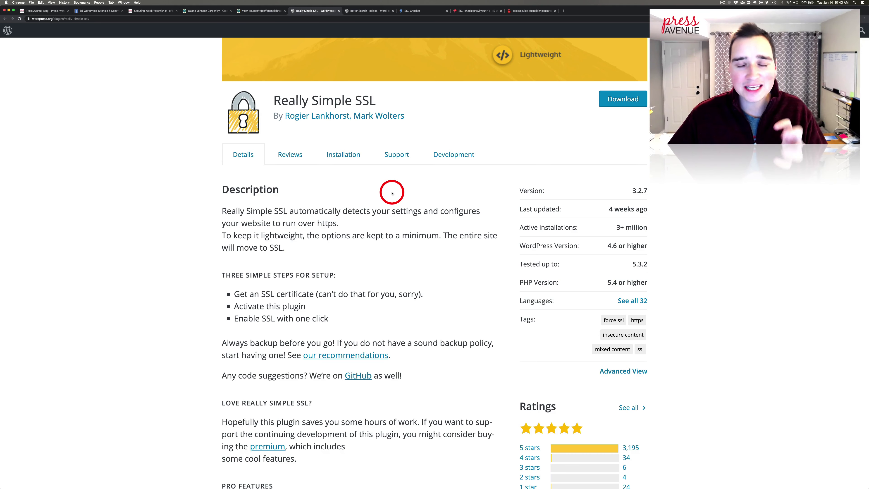
scroll(392, 194, up, 5)
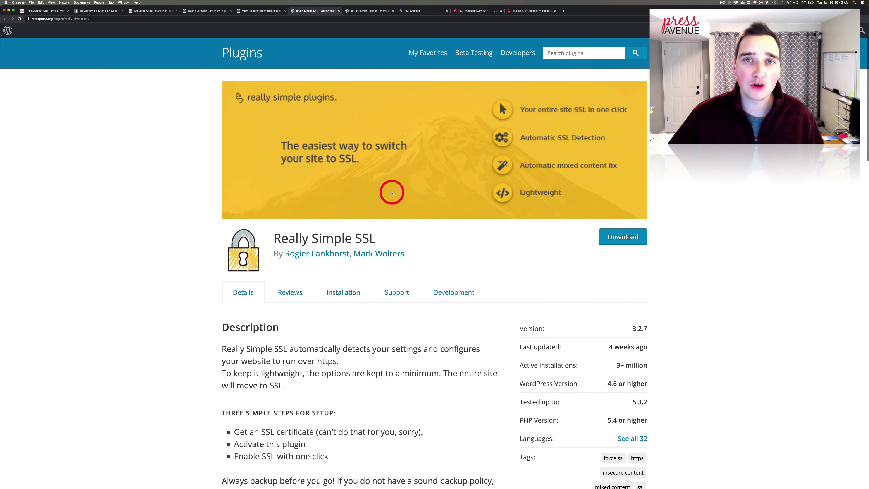
- Review the Better Search Replace plugin page, highlighting its name, and follow the link to its author, Delicious Brains
click(376, 11)
scroll(414, 117, down, 5)
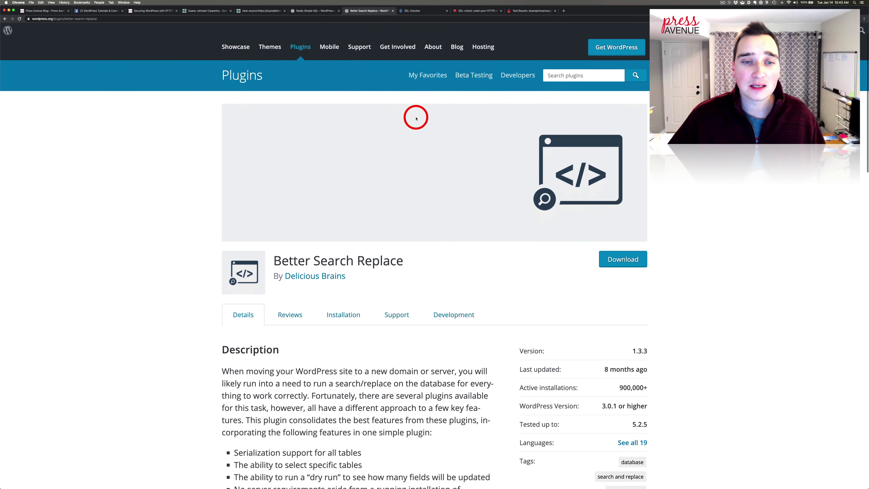
drag(275, 154, 421, 154)
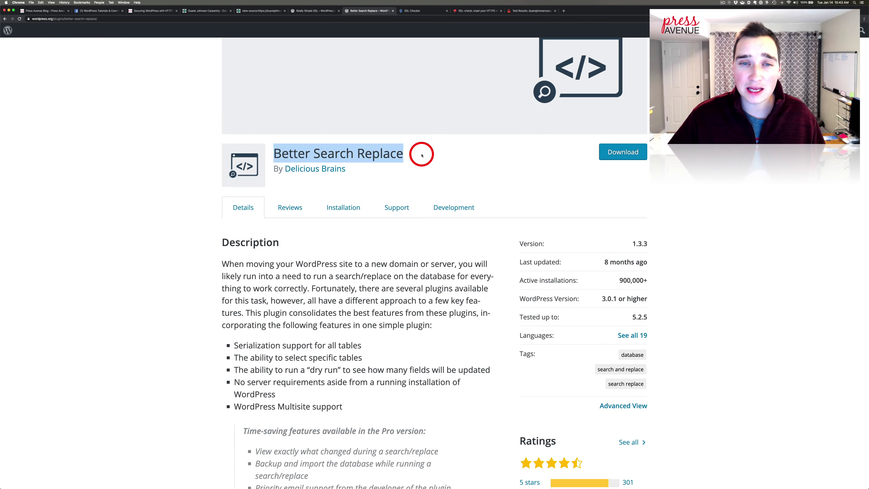
click(422, 155)
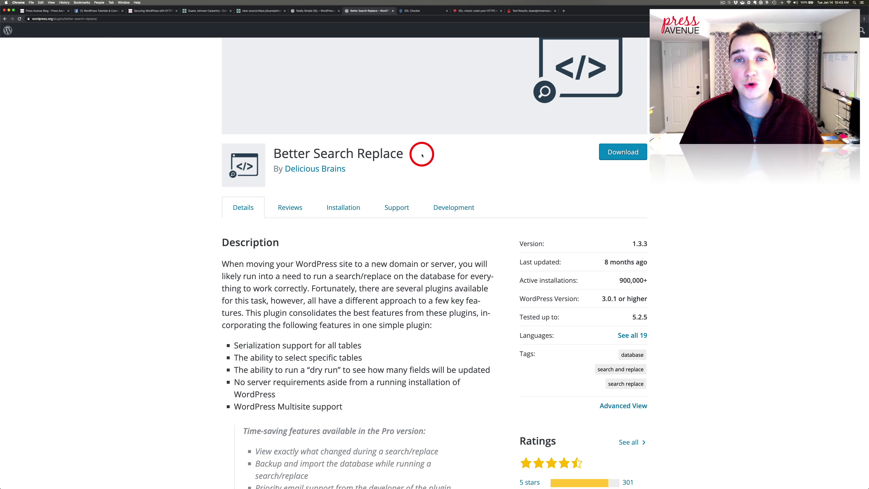
drag(422, 155, 314, 155)
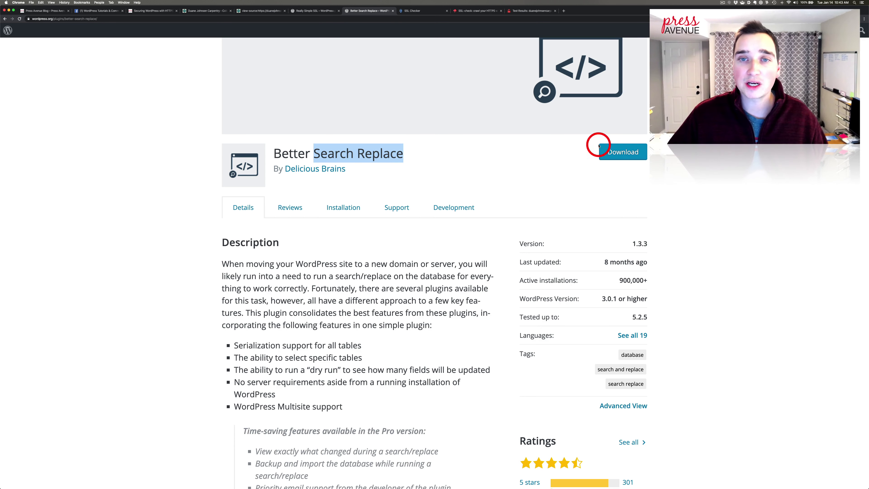
click(305, 167)
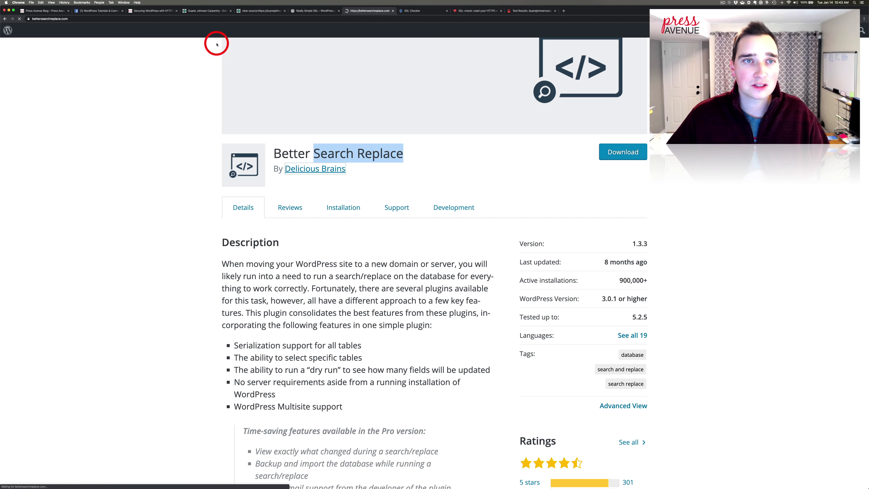
- Return to the carpentry site, open its installed plugins list in the WordPress admin and locate Better Search Replace
click(200, 11)
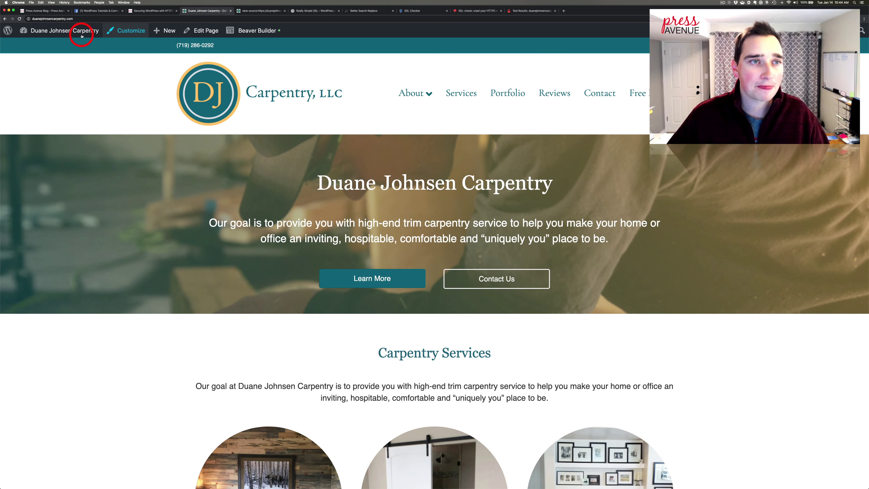
click(64, 43)
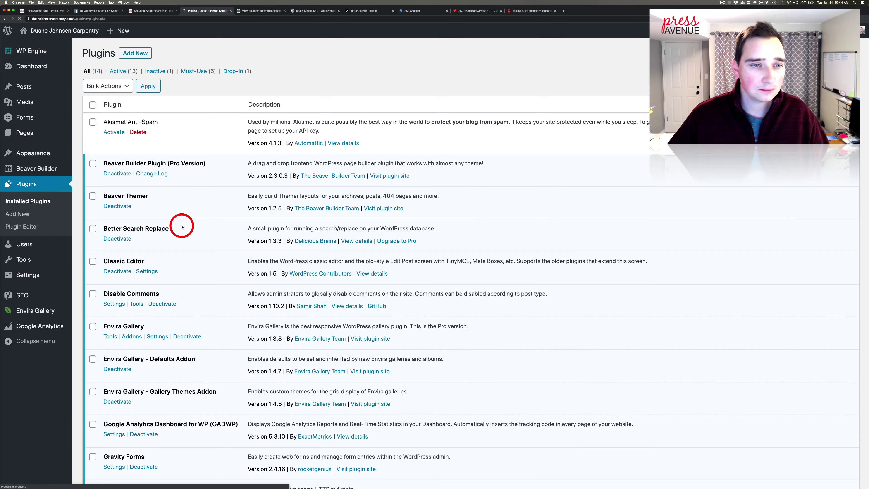
scroll(182, 227, down, 2)
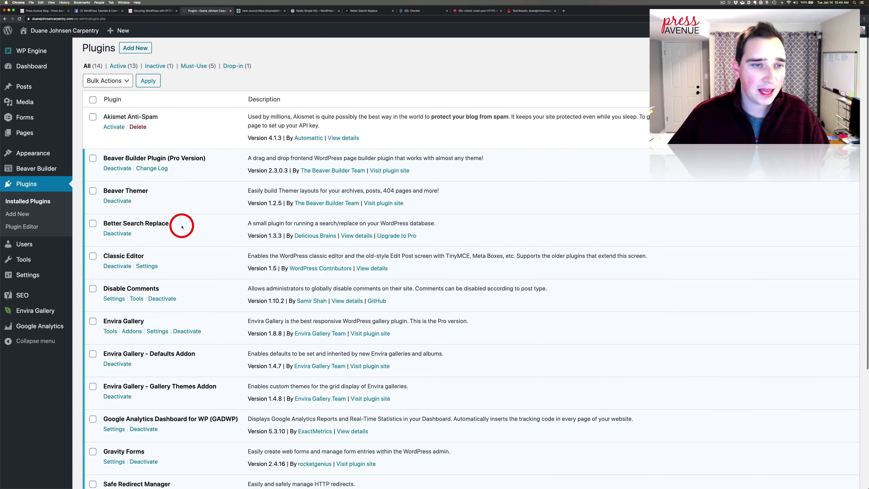
drag(103, 187, 168, 187)
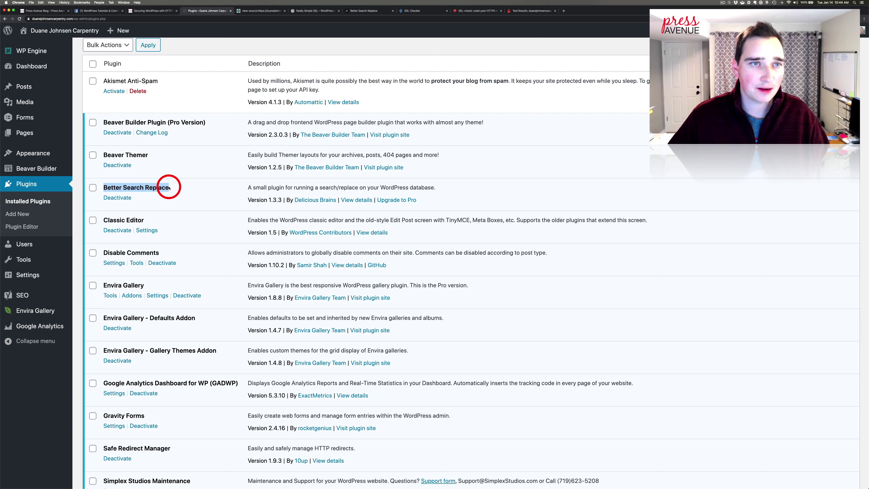
scroll(169, 184, up, 2)
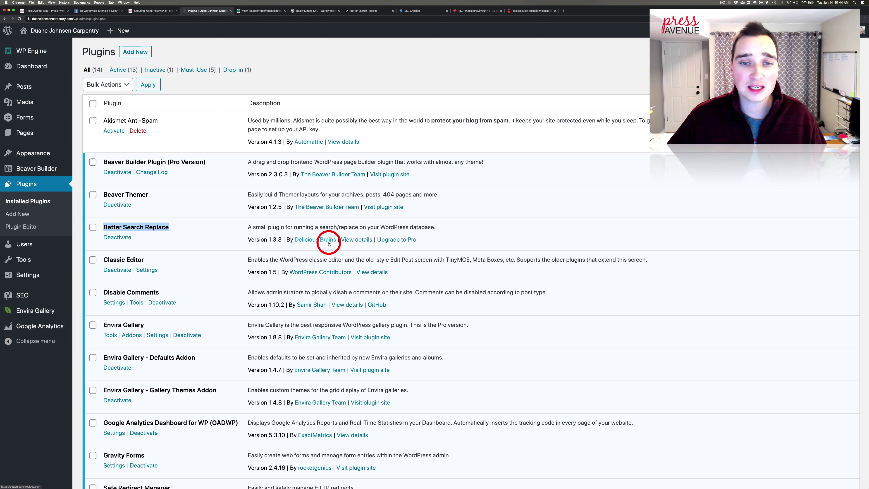
mouse_move(35, 277)
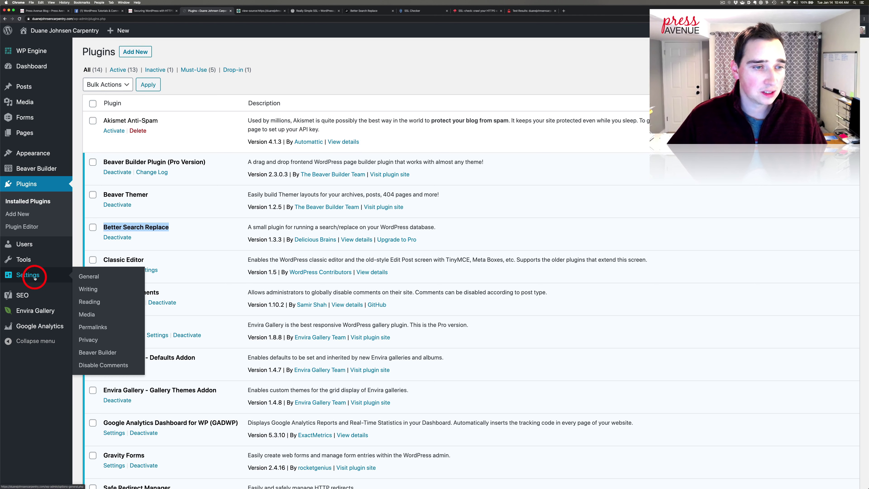
- Open the Better Search Replace tool in the WordPress admin and start on its search term
mouse_move(30, 259)
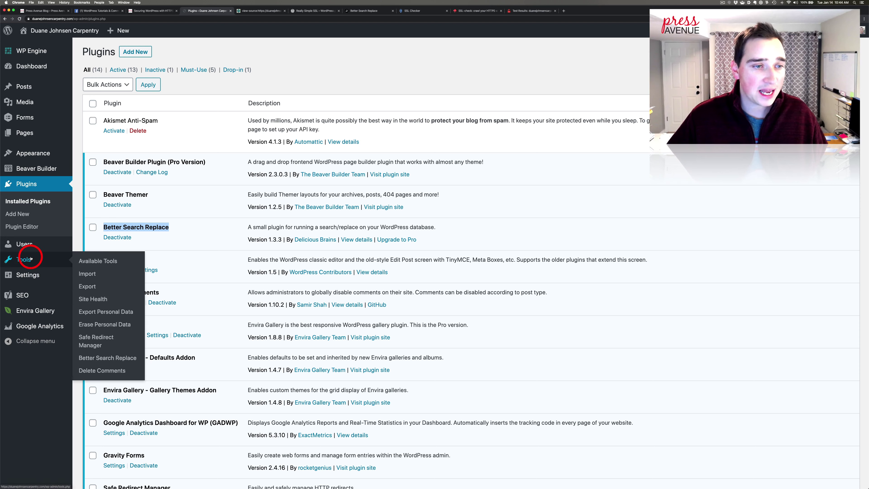
click(111, 361)
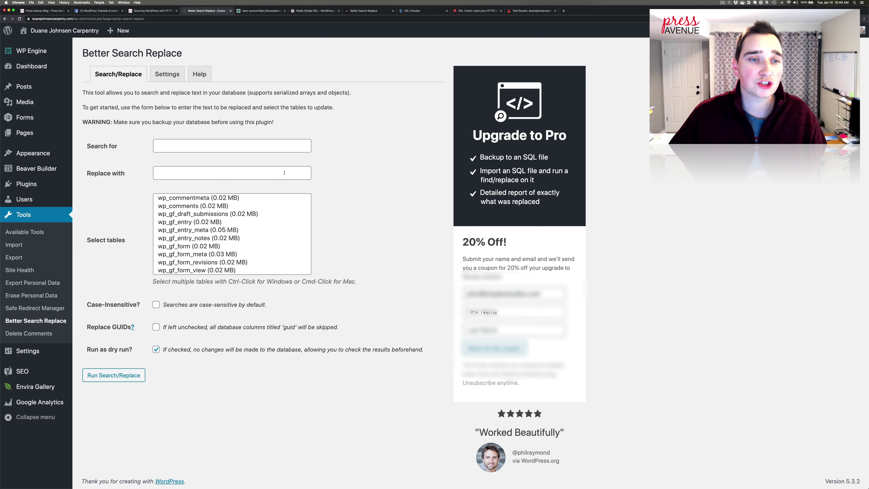
click(208, 148)
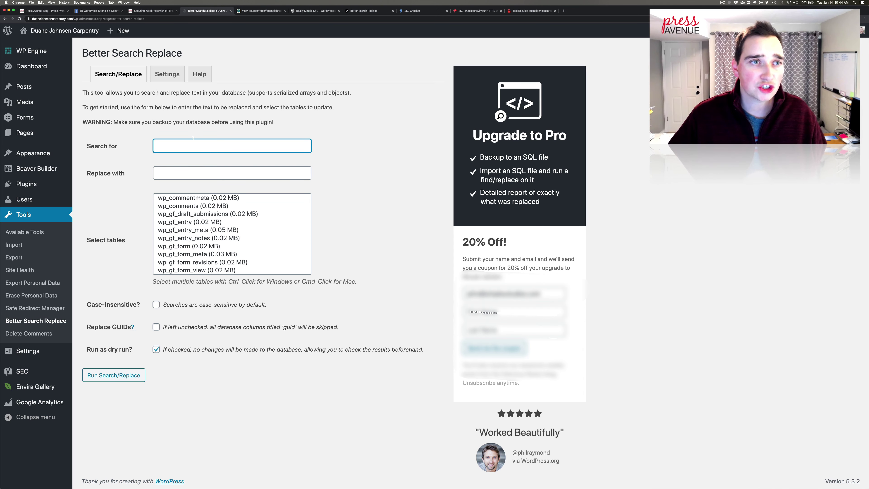
drag(75, 20, 25, 18)
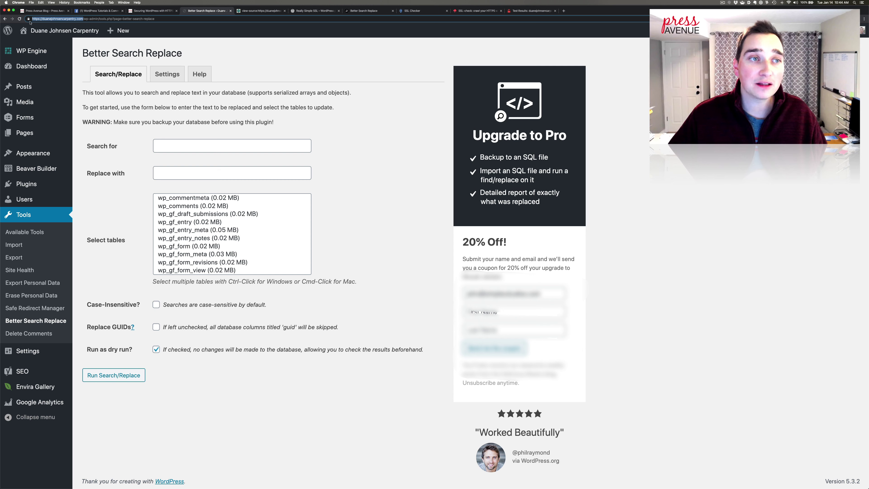
click(198, 145)
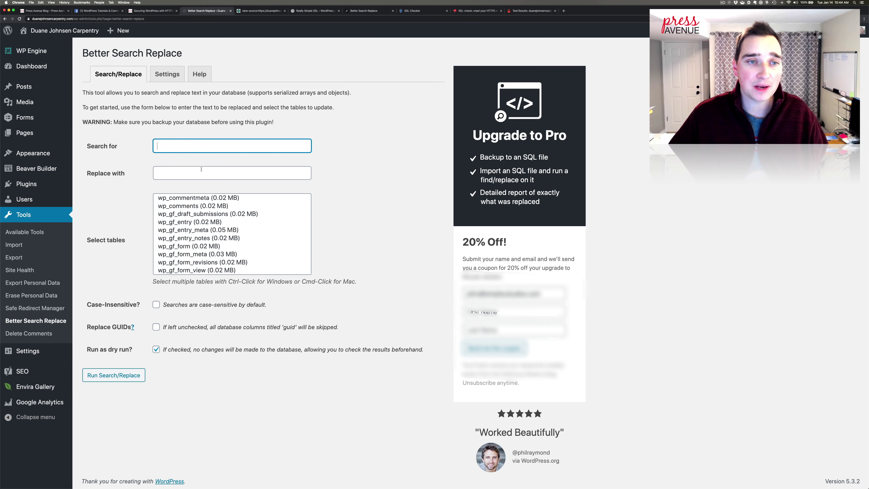
key(super+v)
click(197, 172)
key(super+v)
click(171, 145)
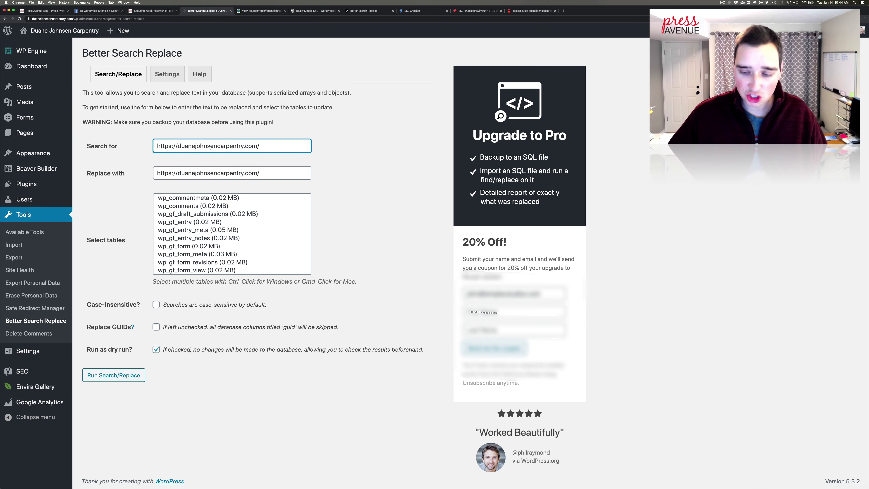
key(BackSpace)
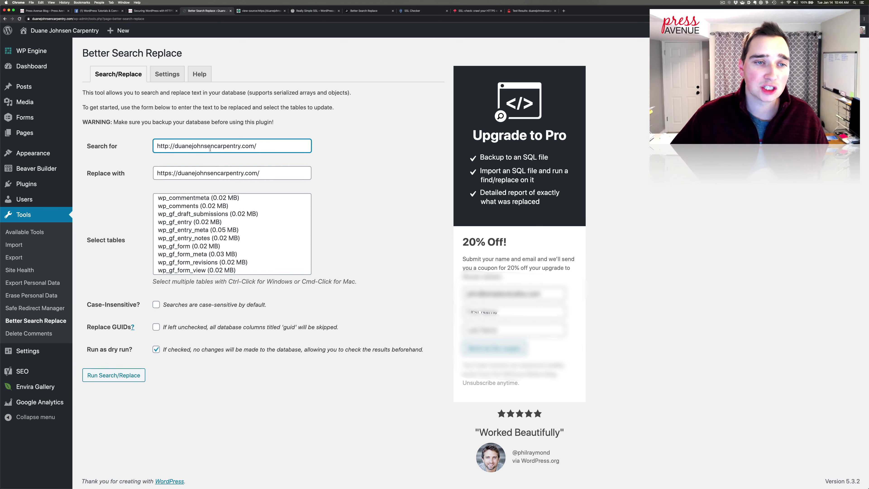
click(170, 173)
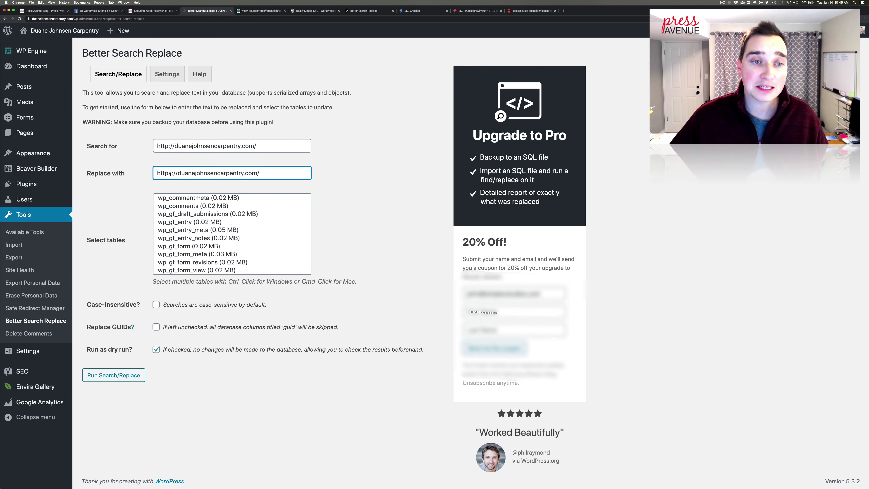
- Select all database tables and run the search/replace as a dry run, highlighting the note that explains the dry-run option
click(204, 222)
key(super+a)
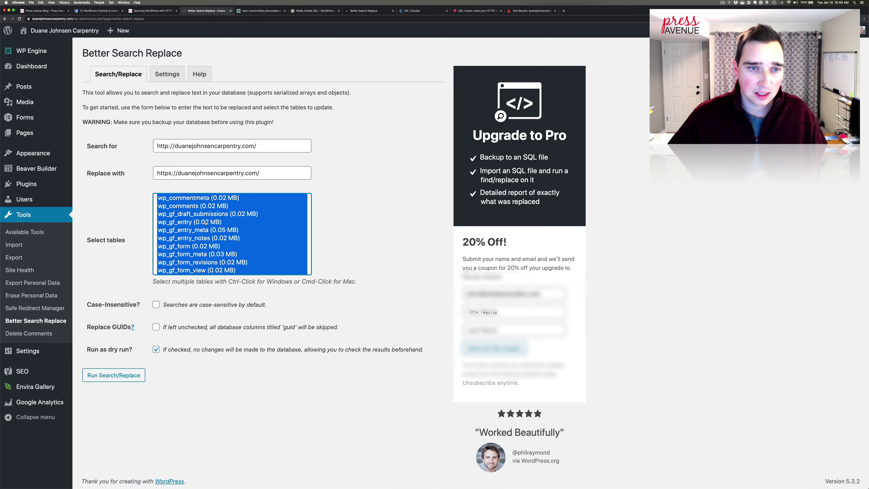
scroll(260, 225, down, 10)
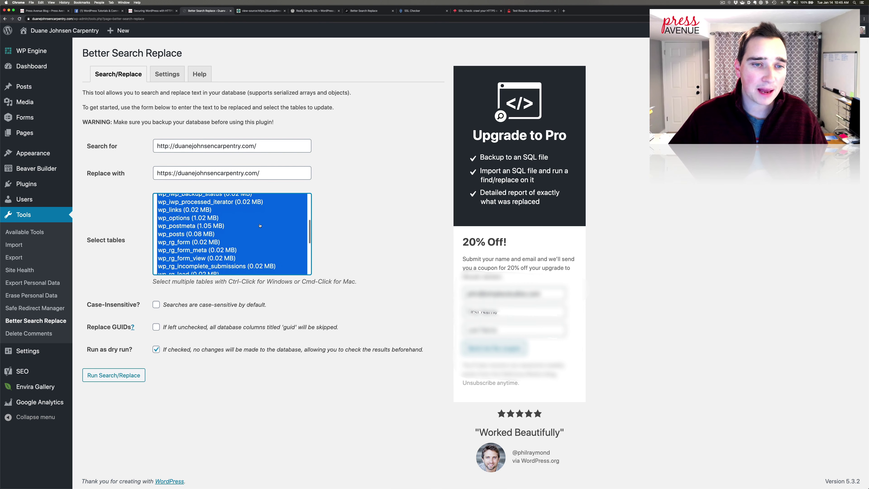
scroll(342, 239, down, 2)
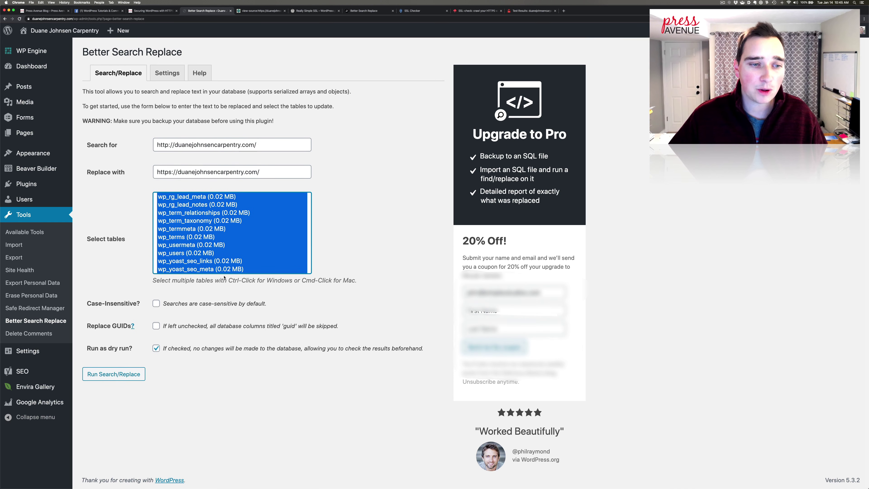
click(126, 373)
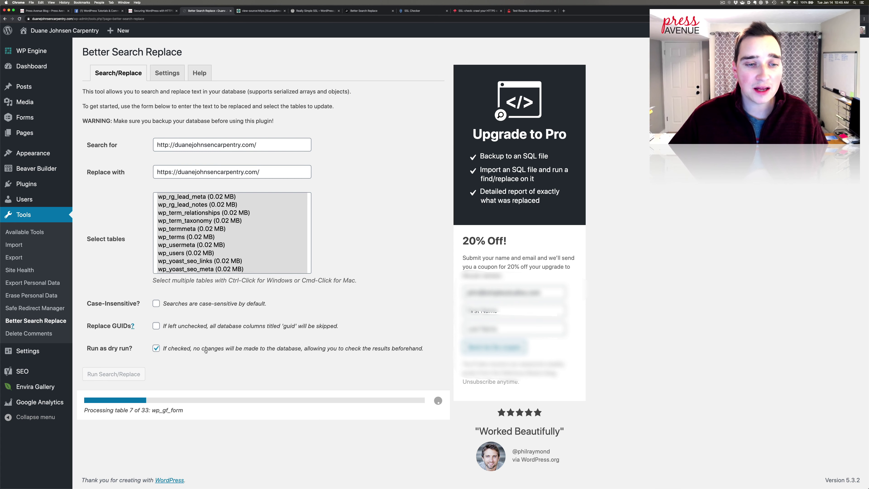
drag(193, 348, 303, 349)
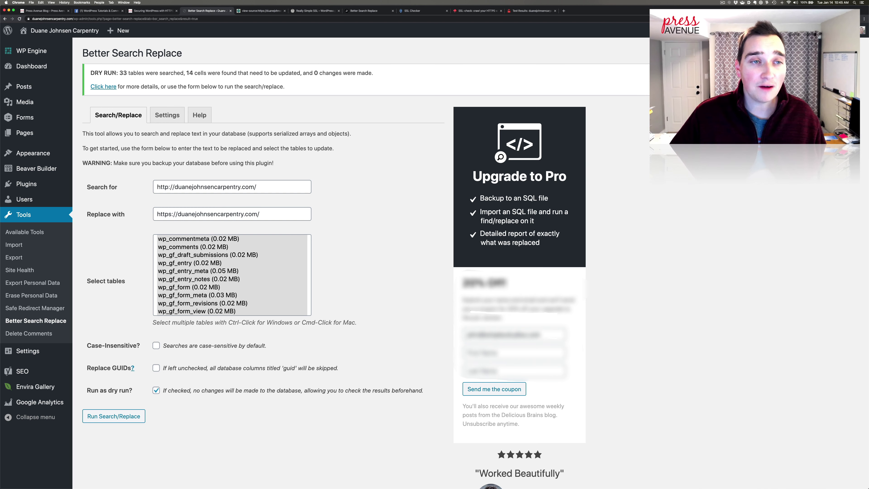
- Check the dry run's summary of cells and changes, turn off the dry-run option and run the search/replace on the database
drag(185, 73, 306, 75)
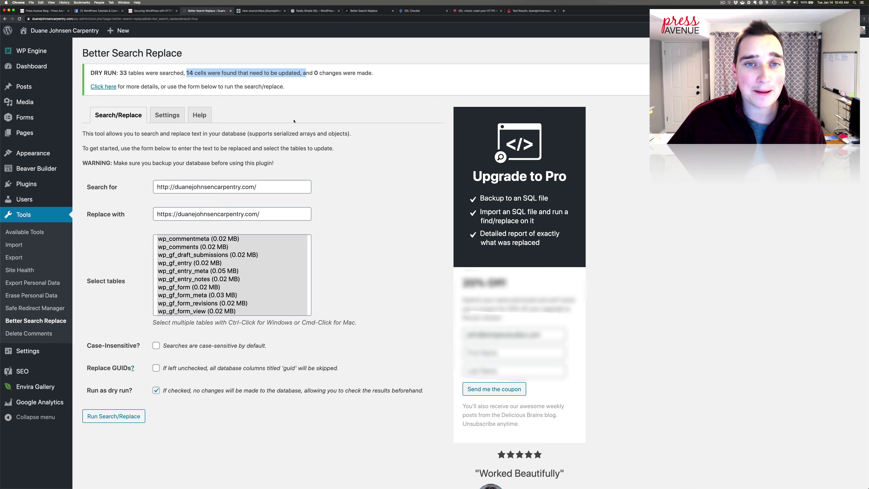
drag(319, 73, 368, 73)
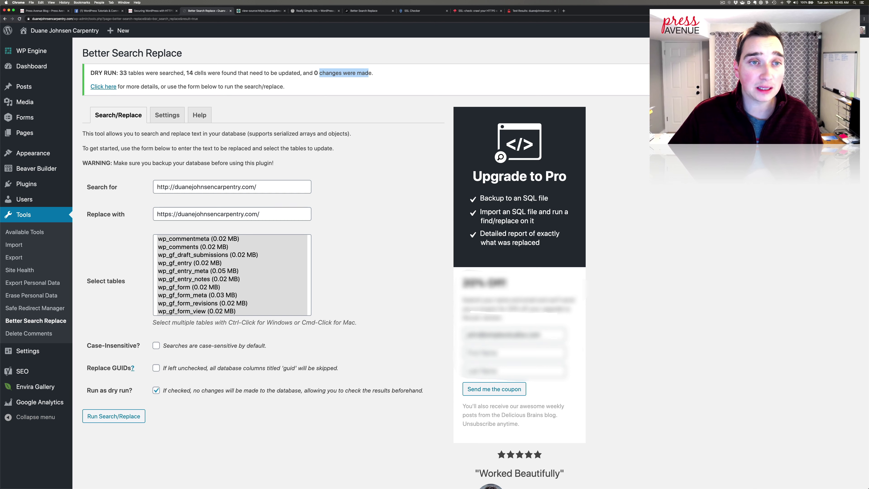
double_click(191, 73)
drag(198, 73, 207, 74)
click(156, 391)
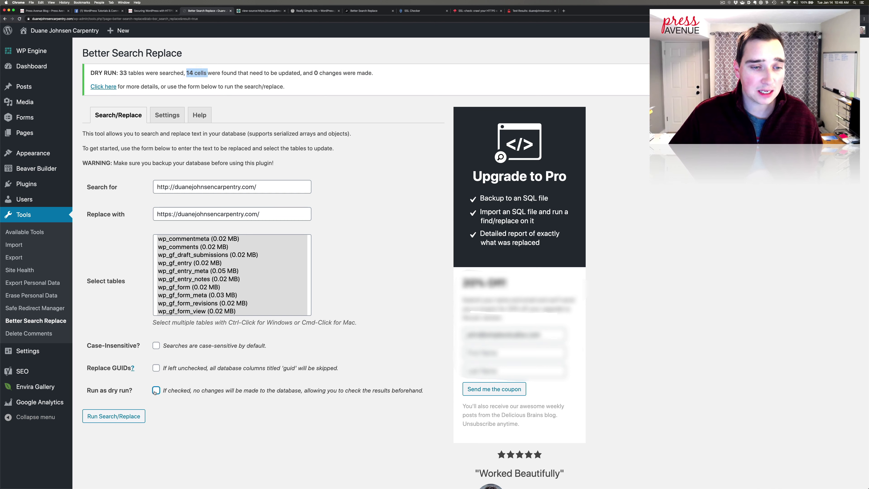
click(130, 416)
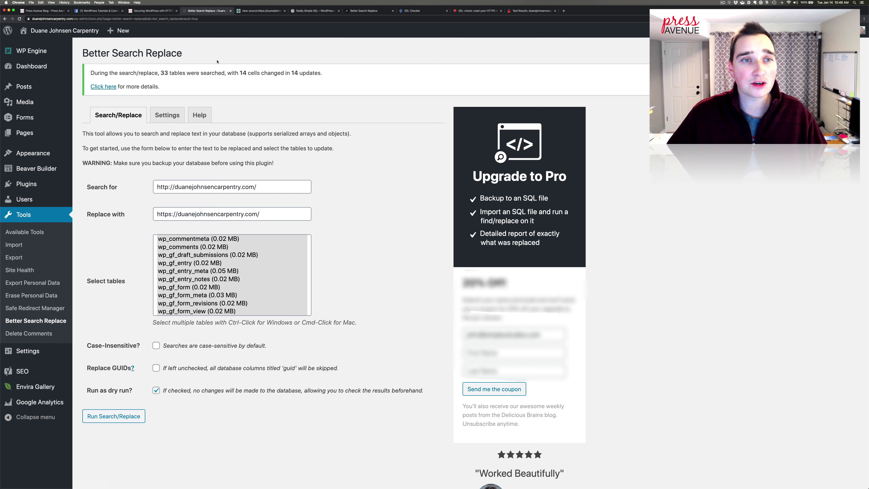
- Visit the site's home page, inspect its connection security, and open the Services, Contact and Free Estimates pages
click(65, 30)
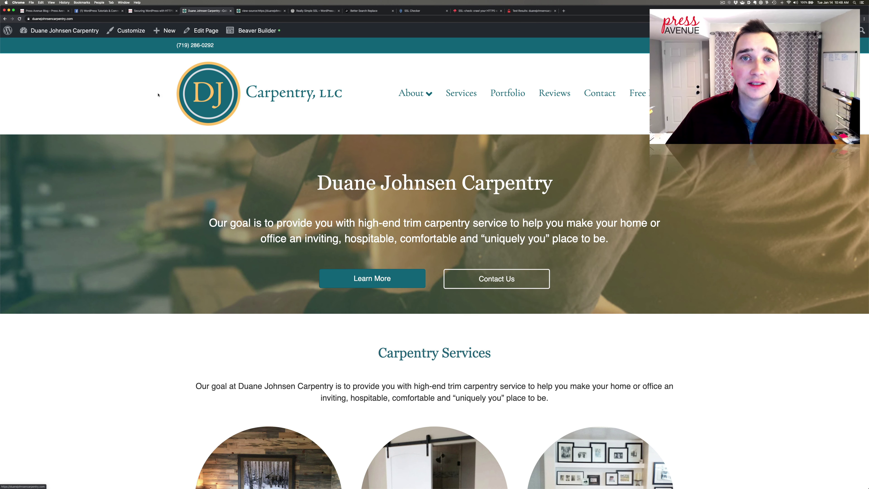
click(28, 20)
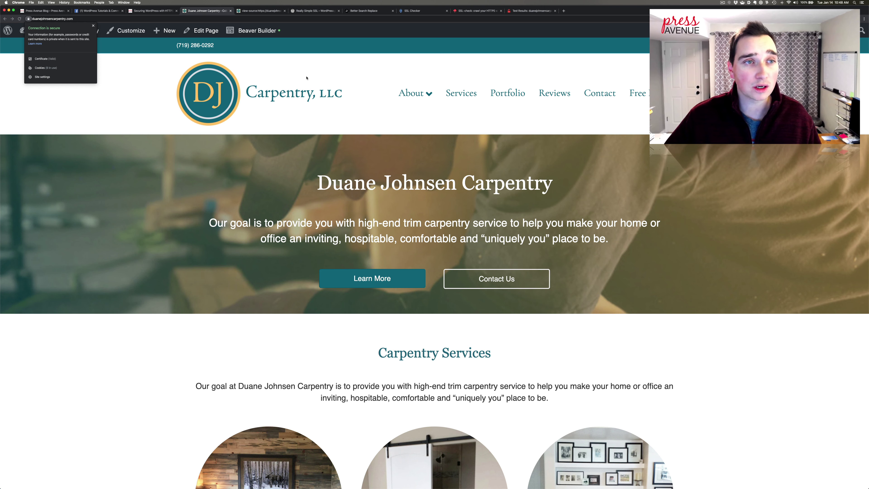
click(459, 98)
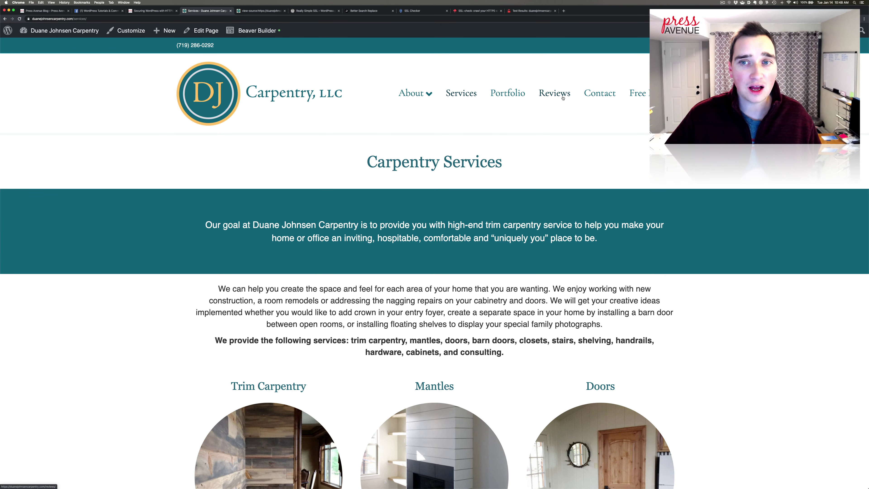
click(595, 100)
click(640, 100)
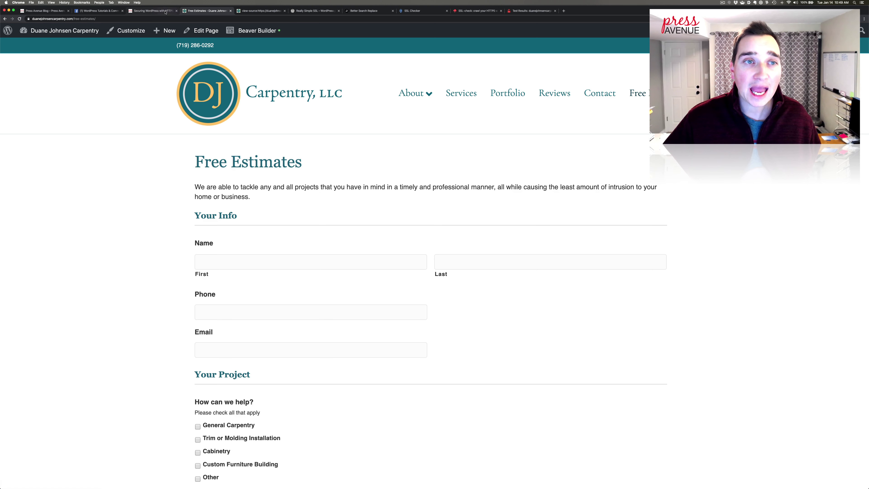
- Switch to Press Avenue's Securing WordPress with HTTPS Course page and read through its introduction, supported hosts and course overview
key(ctrl+shift+Tab)
scroll(393, 200, down, 5)
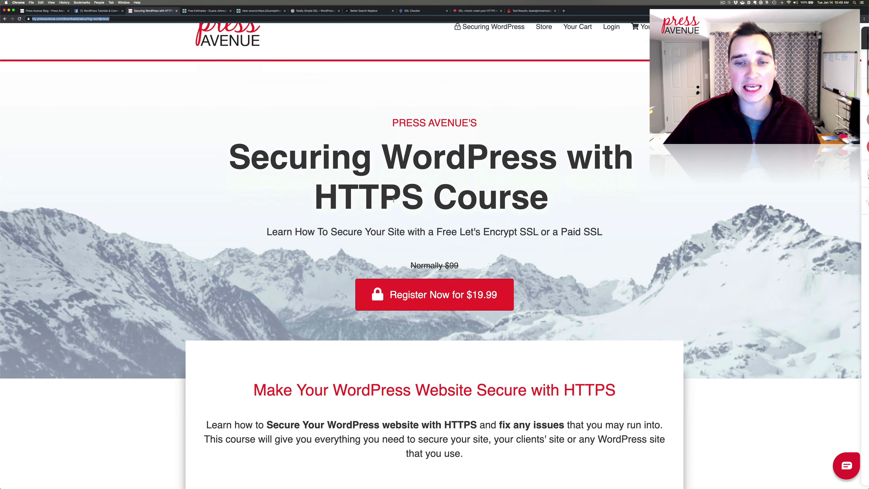
scroll(394, 201, up, 5)
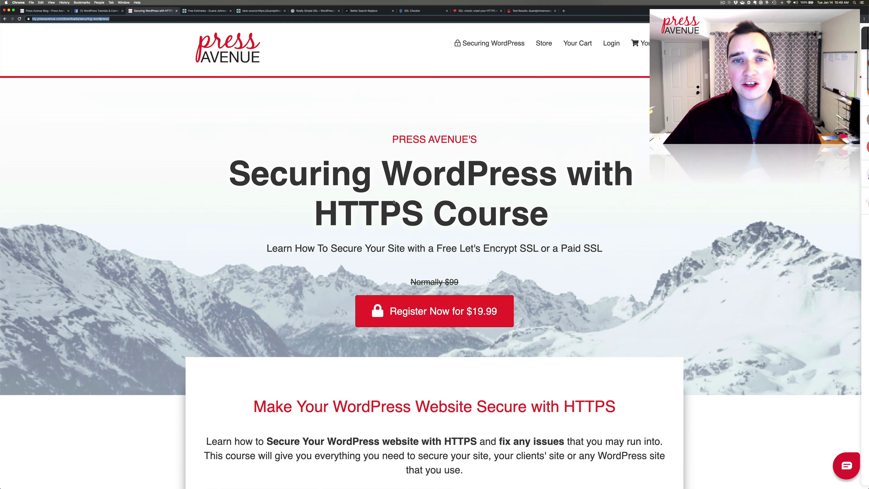
scroll(485, 214, down, 4)
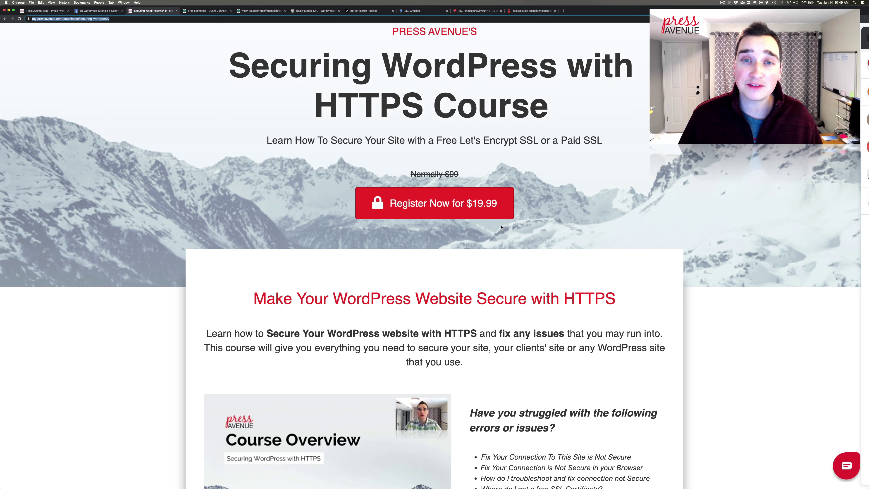
scroll(501, 234, down, 5)
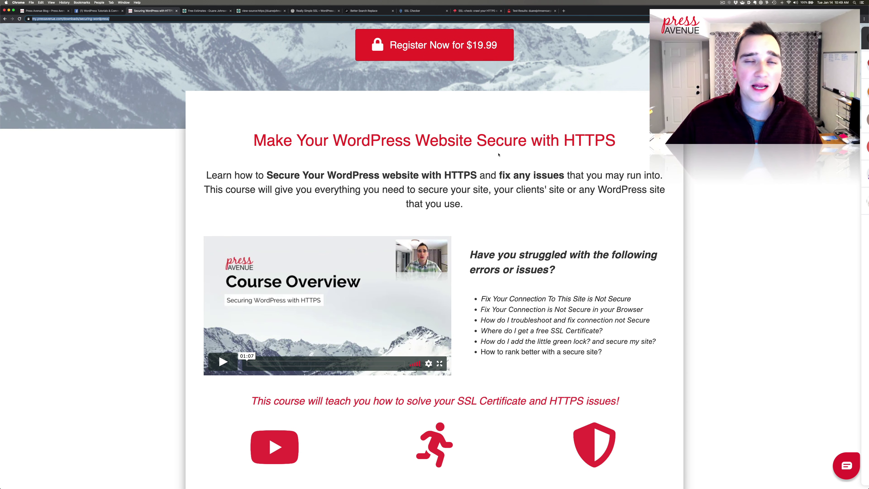
scroll(540, 168, down, 1)
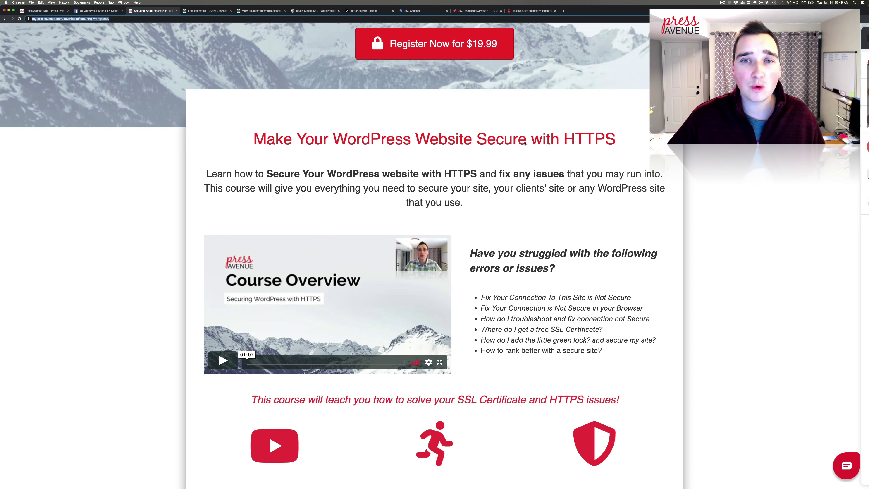
scroll(531, 126, down, 15)
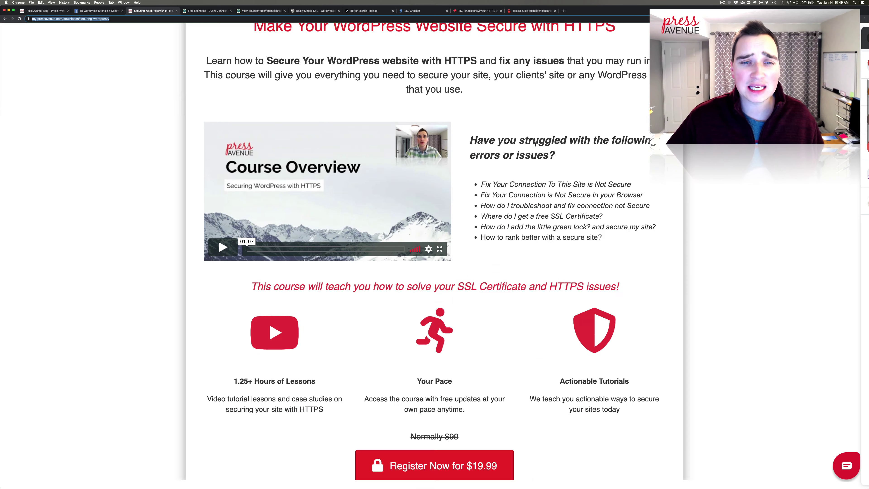
scroll(536, 146, down, 3)
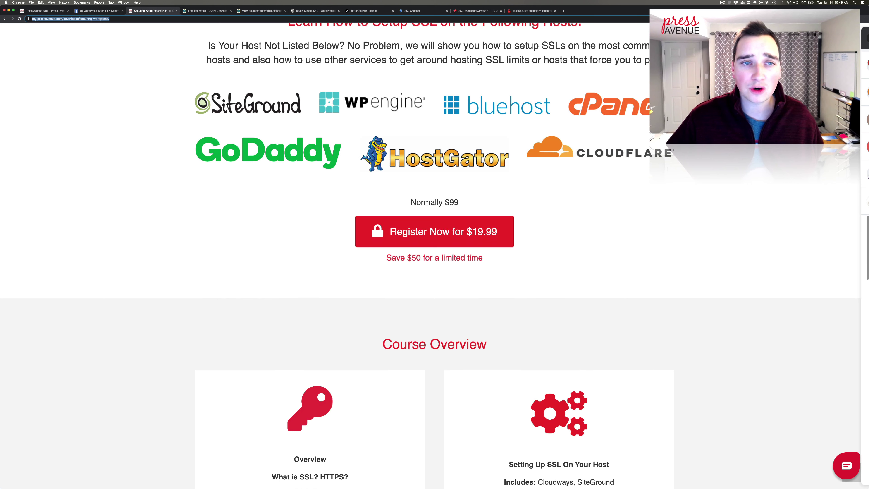